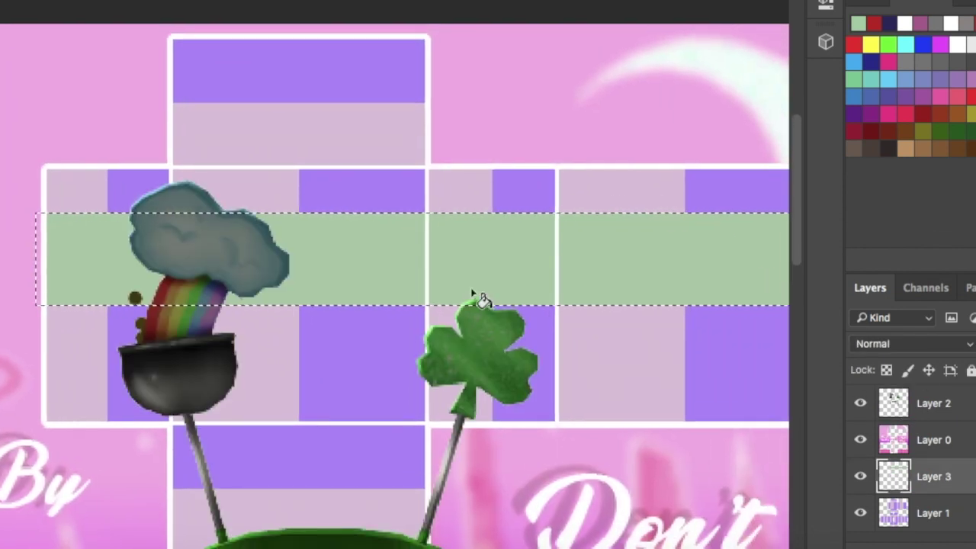
Step: Fill the selected horizontal band across the torso panels with dark green
left_click(504, 324)
key("alt+BackSpace")
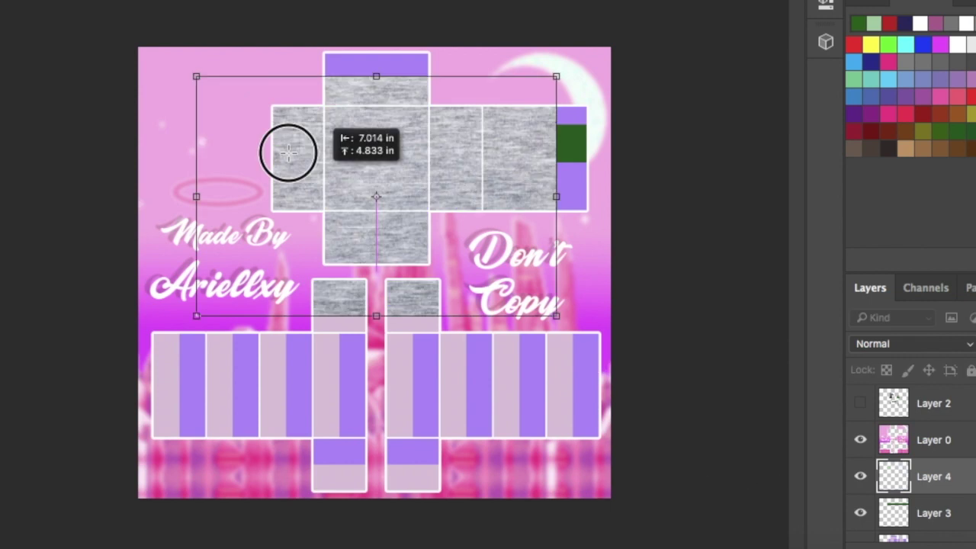
Step: Place the heather fabric texture over the torso panels and set its blend mode to Overlay
left_click_drag(290, 156, 566, 70)
key("Return")
left_click(911, 343)
left_click(926, 476)
scroll(445, 128, "up", 3)
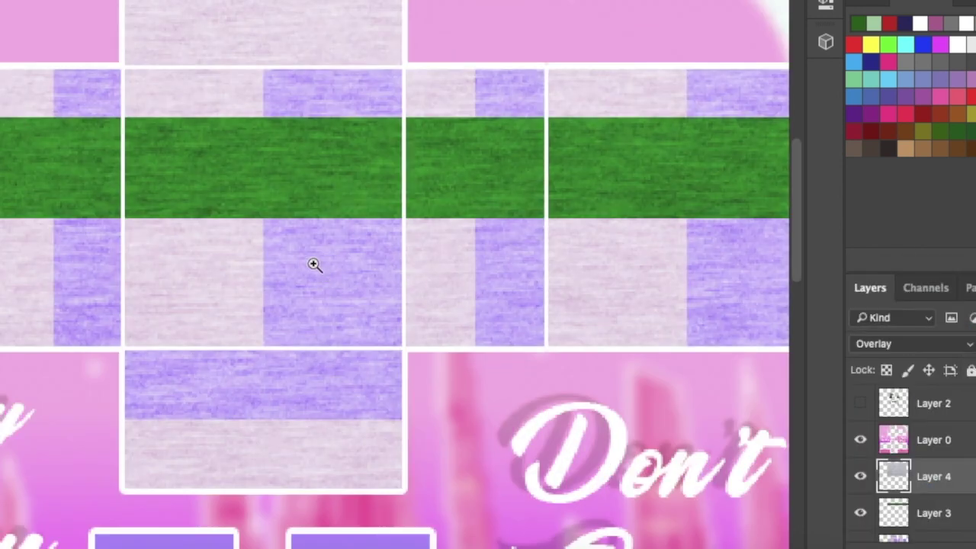
scroll(323, 274, "down", 2)
Step: Move the texture layer above Layer 0 and delete the texture above and below the green band
left_click_drag(895, 476, 896, 436)
left_click_drag(22, 43, 501, 145)
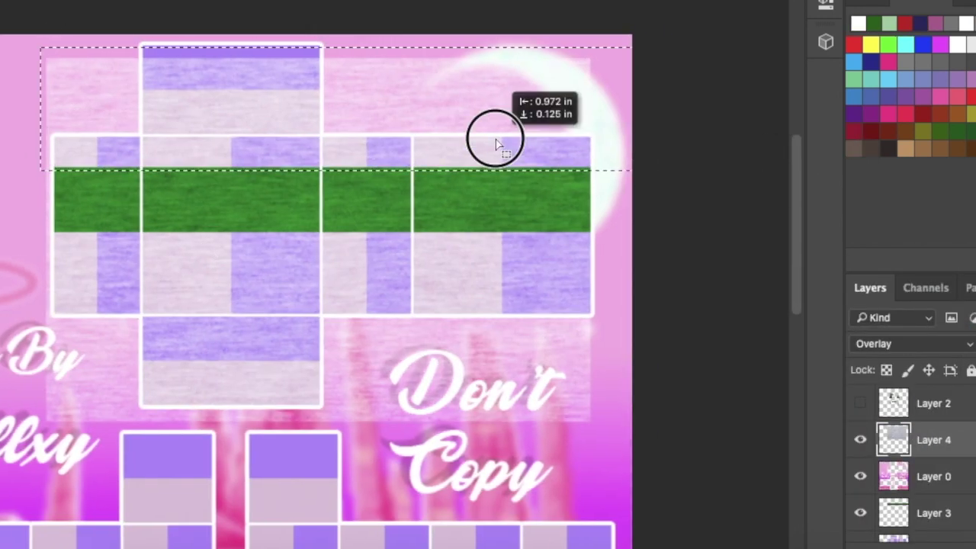
scroll(501, 145, "up", 3)
scroll(192, 141, "down", 2)
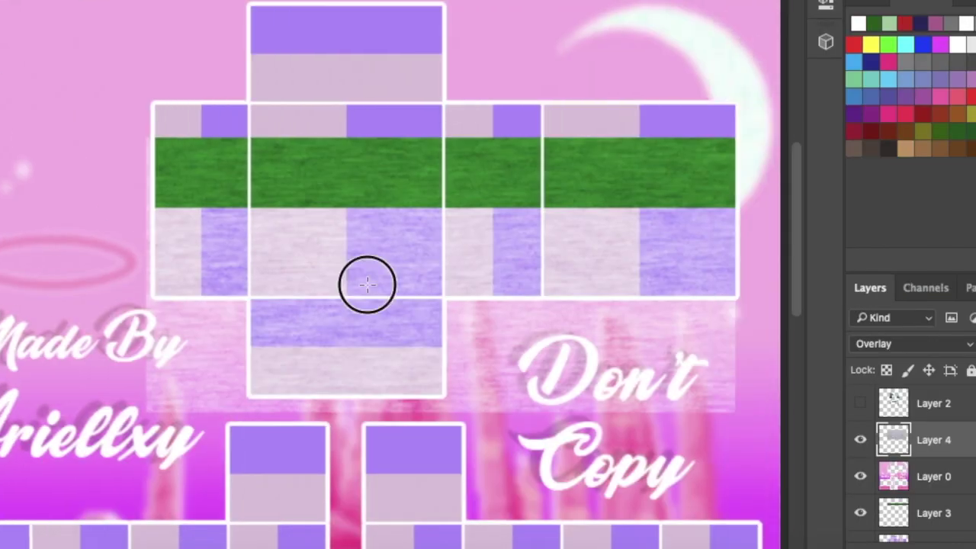
scroll(556, 211, "up", 5)
scroll(223, 215, "right", 5)
scroll(236, 176, "up", 3)
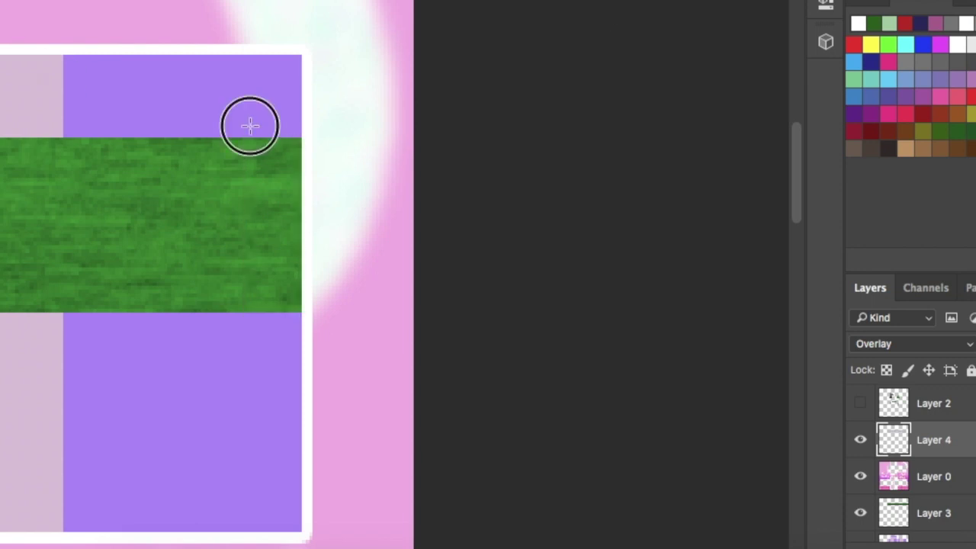
Step: Move the trimmed texture layer below Layer 0 and merge it into the green band on Layer 3
key("ctrl+bracketleft")
scroll(592, 203, "down", 4)
scroll(201, 152, "up", 3)
left_click_drag(200, 148, 201, 163)
key("ctrl+e")
left_click_drag(728, 240, 730, 182)
left_click_drag(316, 183, 316, 203)
key("Up")
key("Up")
key("Up")
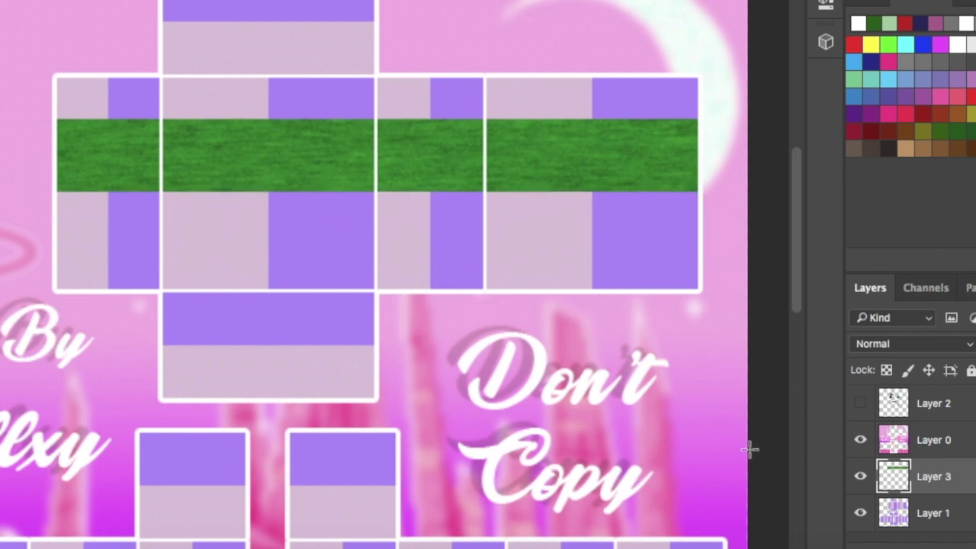
Step: Copy a thin vertical strip of the green band and place it above the band as the first front strap
scroll(225, 104, "up", 3)
left_click_drag(128, 123, 210, 306)
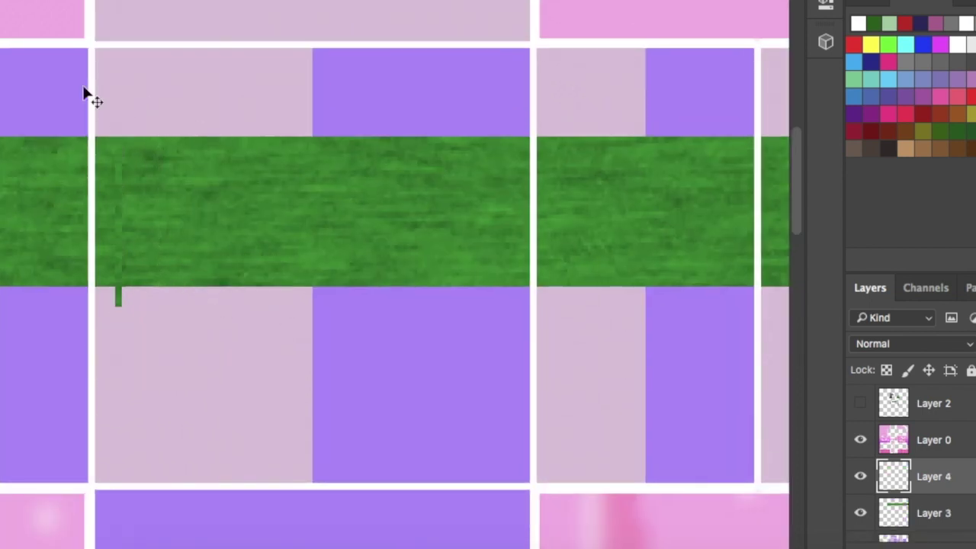
left_click_drag(84, 91, 141, 144)
scroll(140, 347, "up", 5)
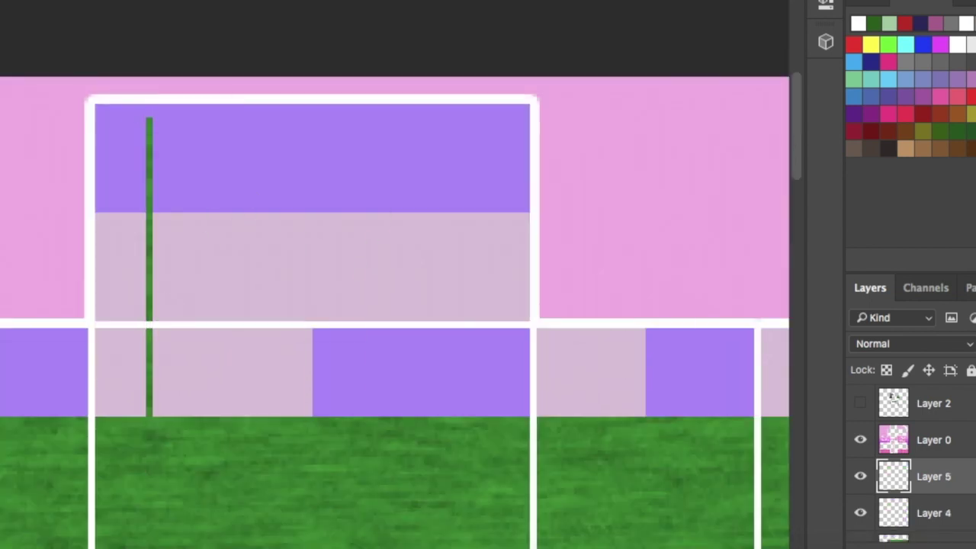
scroll(394, 291, "down", 2)
key("ctrl+e")
Step: Extend the front strap to the top of the upper flap and merge the strap pieces
scroll(137, 148, "up", 5)
left_click_drag(137, 148, 159, 44)
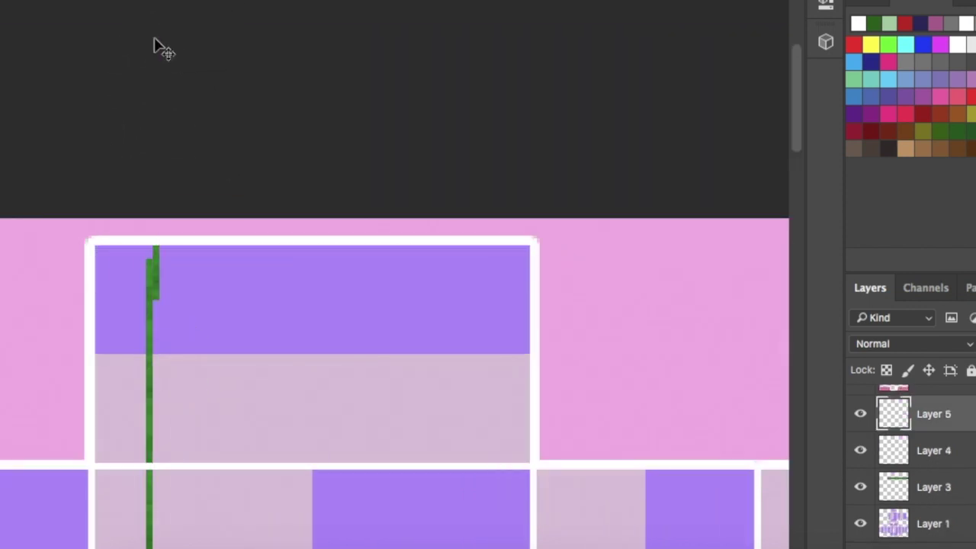
scroll(216, 499, "down", 5)
key("ctrl+e")
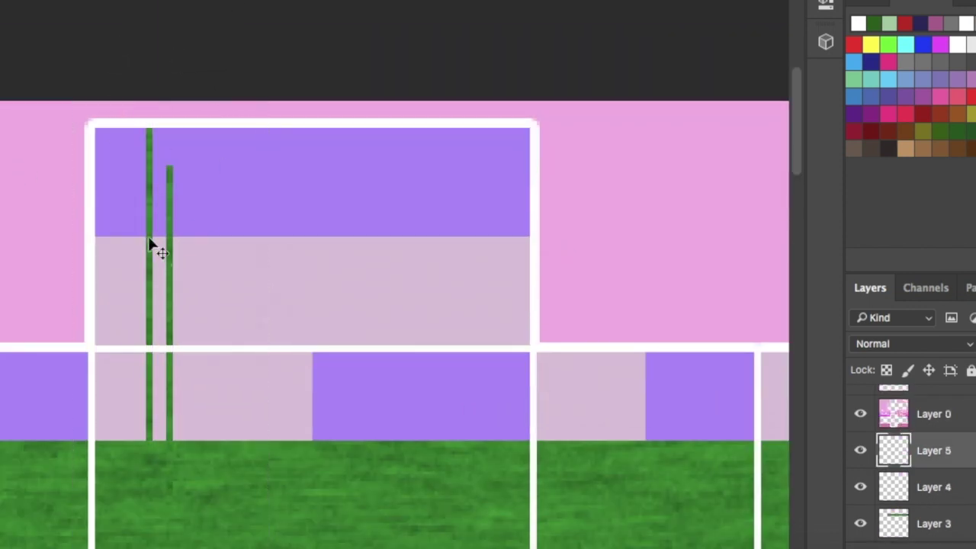
Step: Duplicate the finished strap onto the opposite side of the front panel
left_click_drag(150, 244, 475, 185)
scroll(175, 370, "up", 3)
left_click_drag(104, 300, 246, 403)
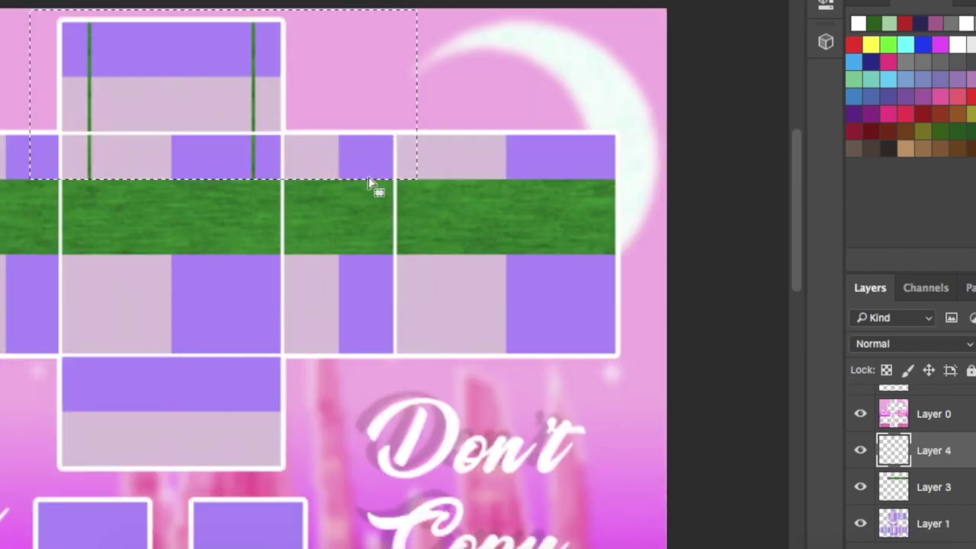
Step: Copy the lower sections of both front straps and align them above the band on the back panel
scroll(281, 93, "up", 3)
mouse_move(7, 99)
left_mouse_down()
mouse_move(33, 167)
mouse_move(64, 194)
left_mouse_up()
scroll(64, 194, "up", 2)
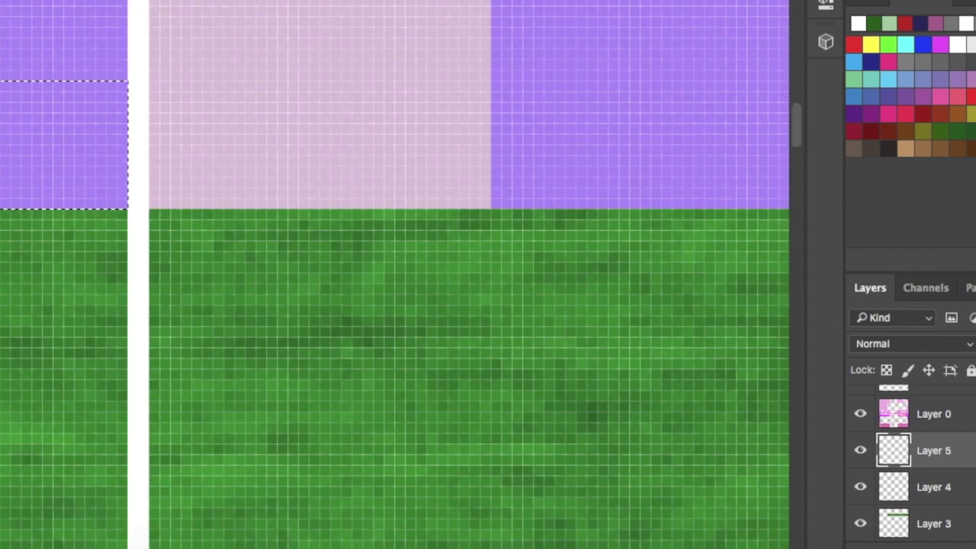
left_click(860, 452)
left_click_drag(76, 152, 431, 159)
key("Right")
key("Return")
scroll(623, 261, "down", 5)
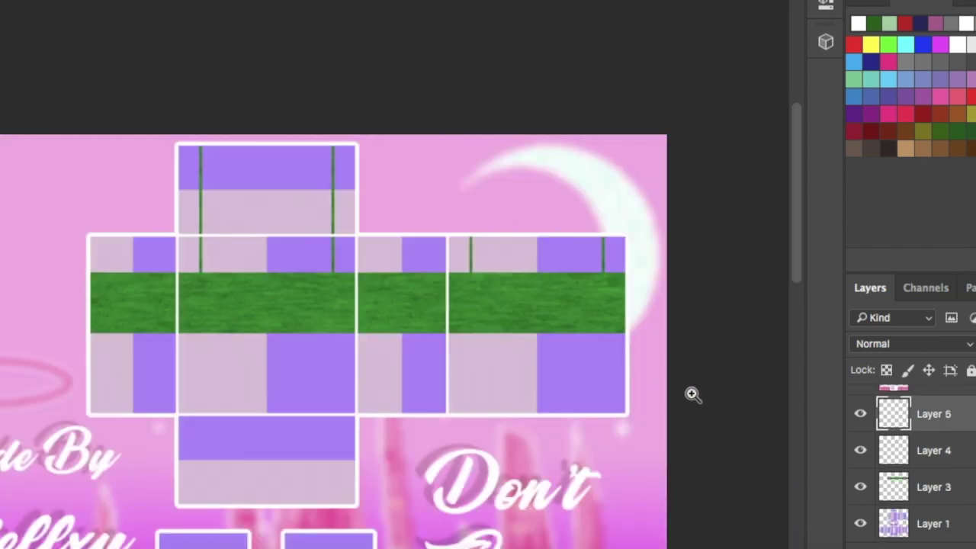
Step: Duplicate the template frame layer, Layer 0
left_click(934, 389)
right_click(933, 438)
left_click(854, 320)
left_click(725, 148)
Step: Load the outline of Layer 0 copy as a selection, deselect it, and show Layer 2 and Layer 0
scroll(305, 228, "down", 5)
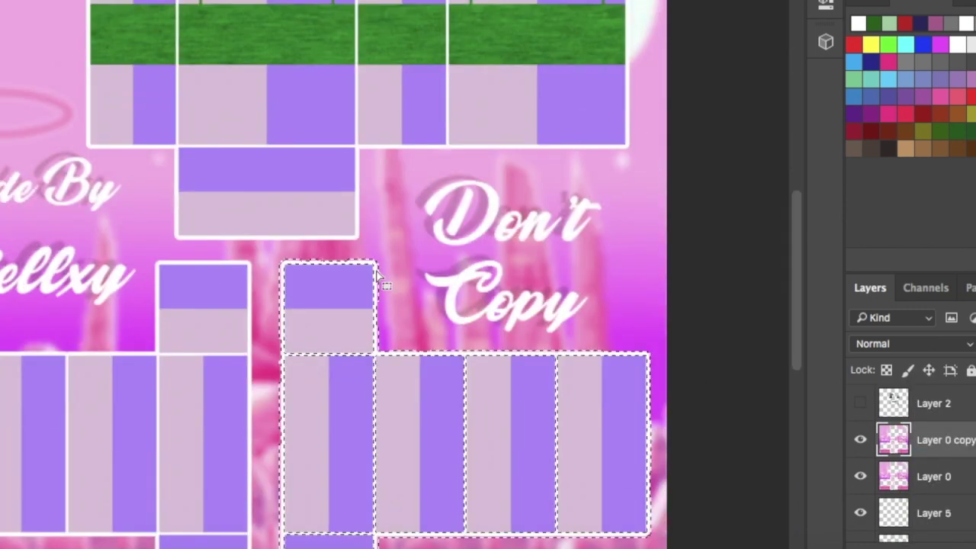
left_click(860, 476)
left_click(894, 439, "ctrl")
scroll(483, 319, "up", 3)
key("ctrl+d")
left_click_drag(860, 403, 858, 485)
Step: Refill the torso band with a flat green
scroll(403, 266, "up", 4)
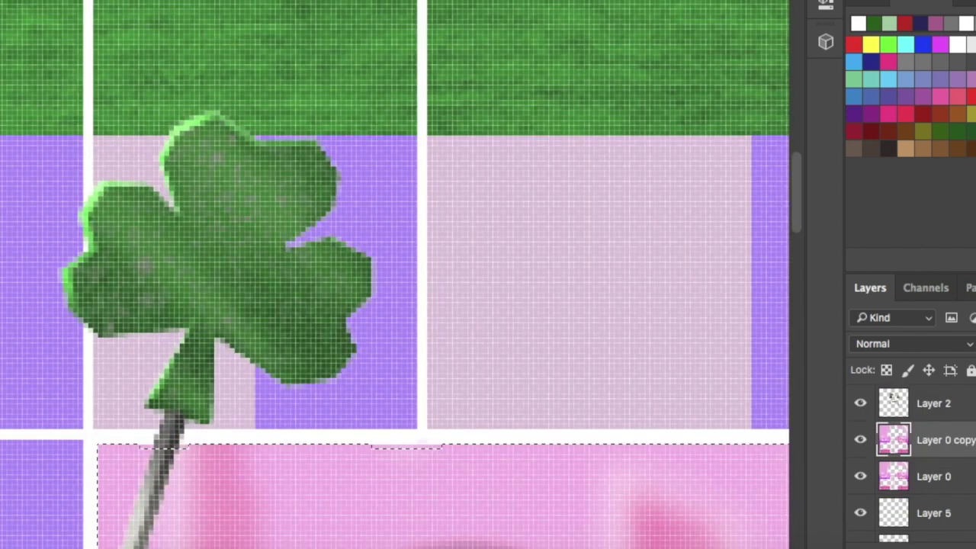
scroll(952, 488, "down", 2)
scroll(521, 130, "up", 3)
scroll(521, 131, "down", 5)
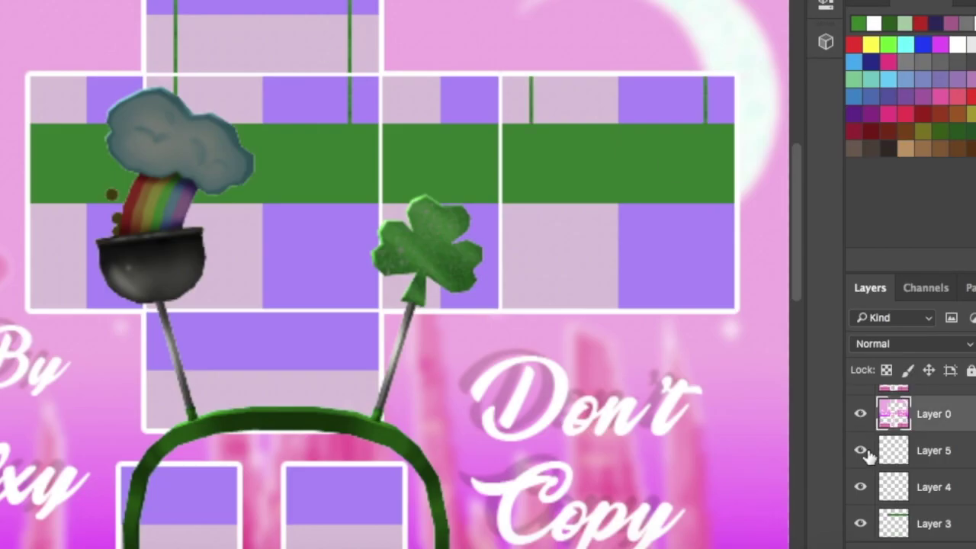
Step: Paste the heather fabric texture and position it over the torso panels
key("ctrl+v")
scroll(330, 273, "down", 5)
left_click_drag(671, 404, 507, 61)
scroll(508, 61, "up", 4)
Step: Hide Layer 2 and arrange the pasted texture layer directly above Layer 0 copy
double_click(894, 476)
key("Escape")
scroll(952, 457, "down", 2)
left_click(864, 425)
scroll(882, 453, "up", 2)
double_click(943, 451)
left_click_drag(946, 449, 945, 426)
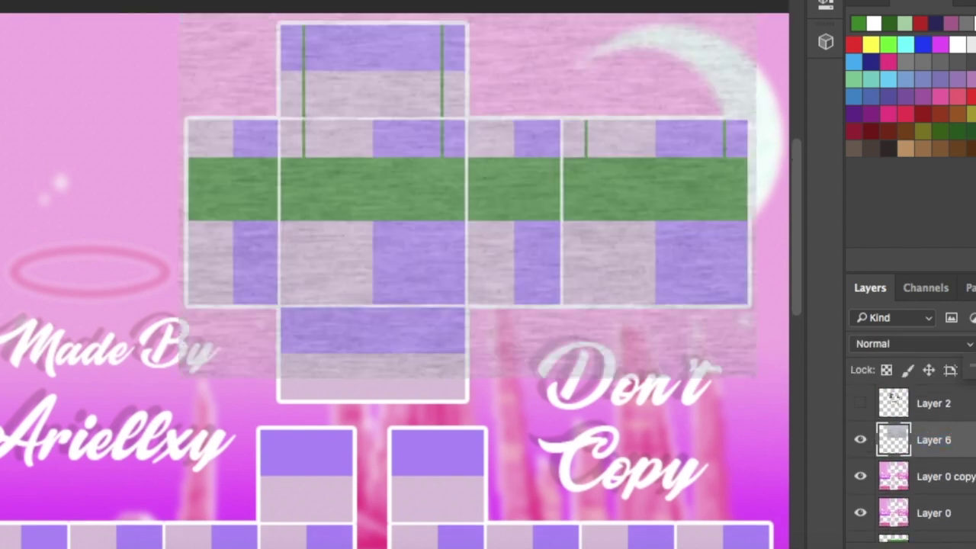
Step: Try Overlay on the texture layer, and set its blend mode to Soft Light
key("shift+alt+o")
left_click(947, 343)
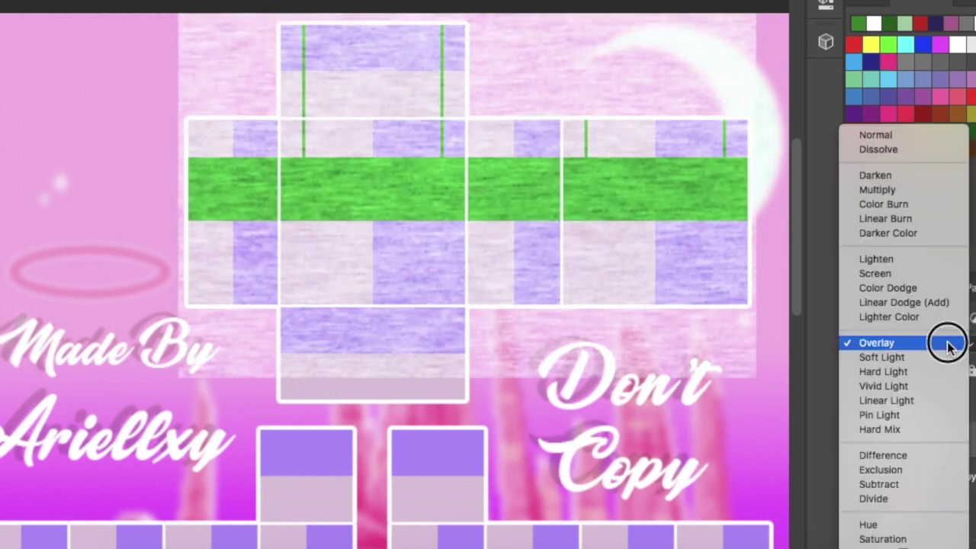
key("shift+alt+n")
left_click(948, 343)
left_click(941, 495)
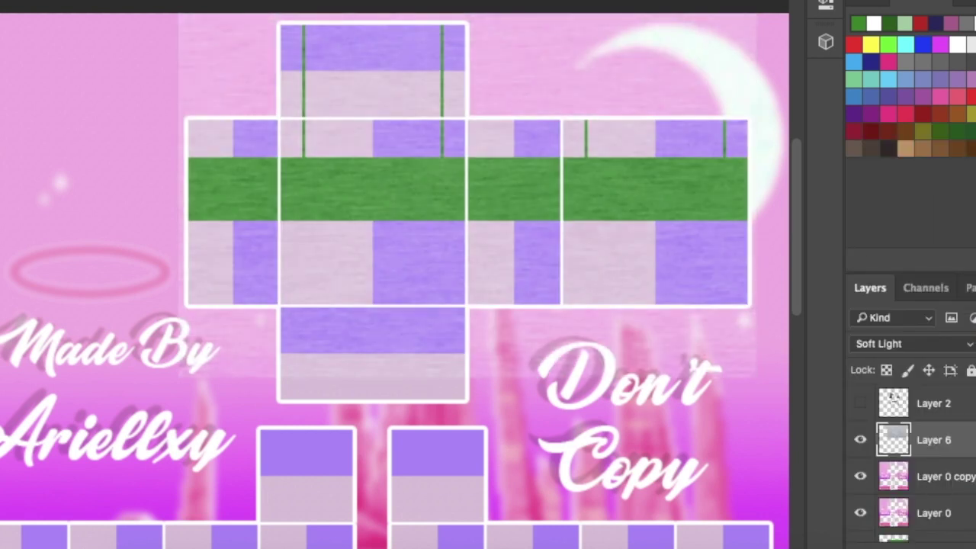
scroll(201, 157, "up", 3)
scroll(200, 157, "down", 3)
scroll(272, 163, "up", 5)
scroll(272, 163, "down", 3)
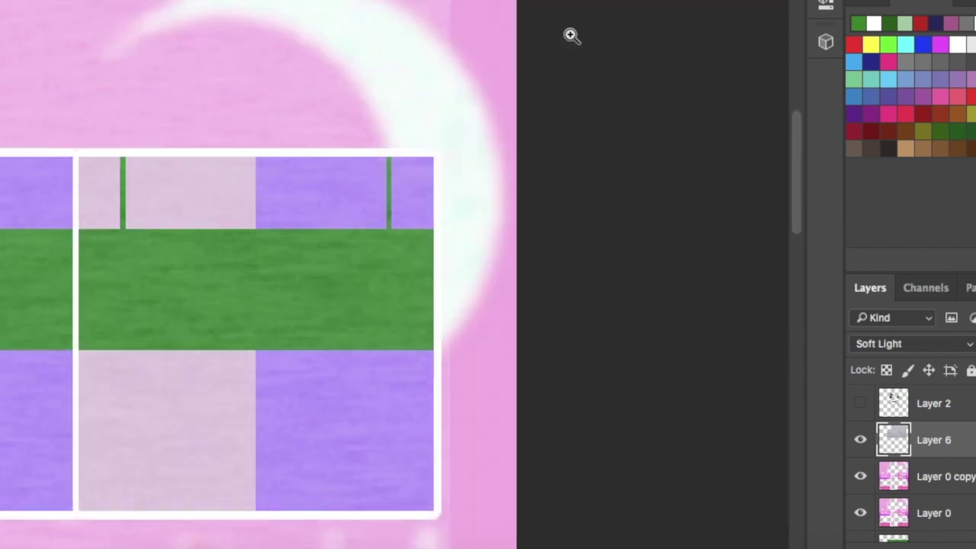
Step: Delete the texture below the green band and outside the straps above it
scroll(96, 23, "left", 6)
scroll(96, 23, "up", 2)
scroll(530, 225, "down", 3)
scroll(272, 290, "left", 3)
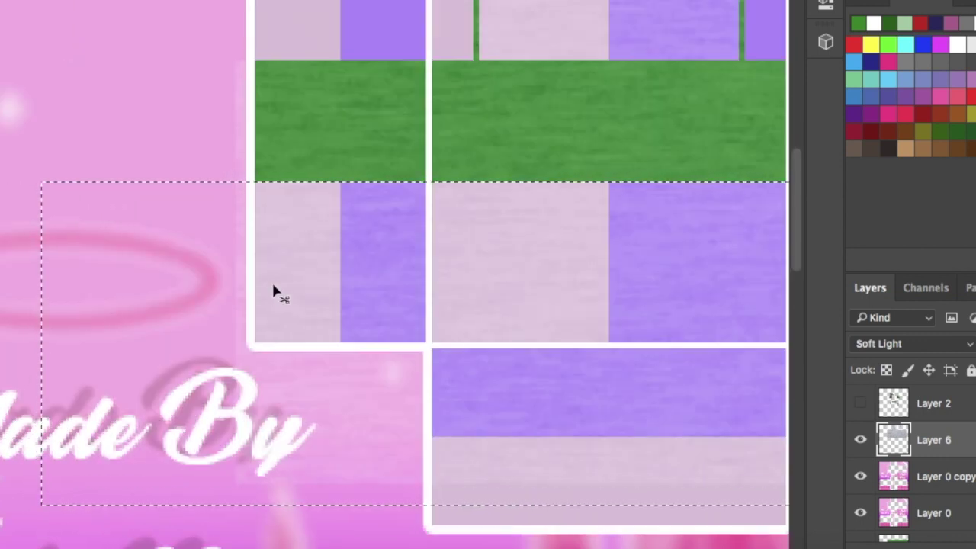
scroll(346, 236, "up", 2)
scroll(61, 239, "down", 5)
scroll(61, 239, "up", 5)
scroll(492, 383, "down", 1)
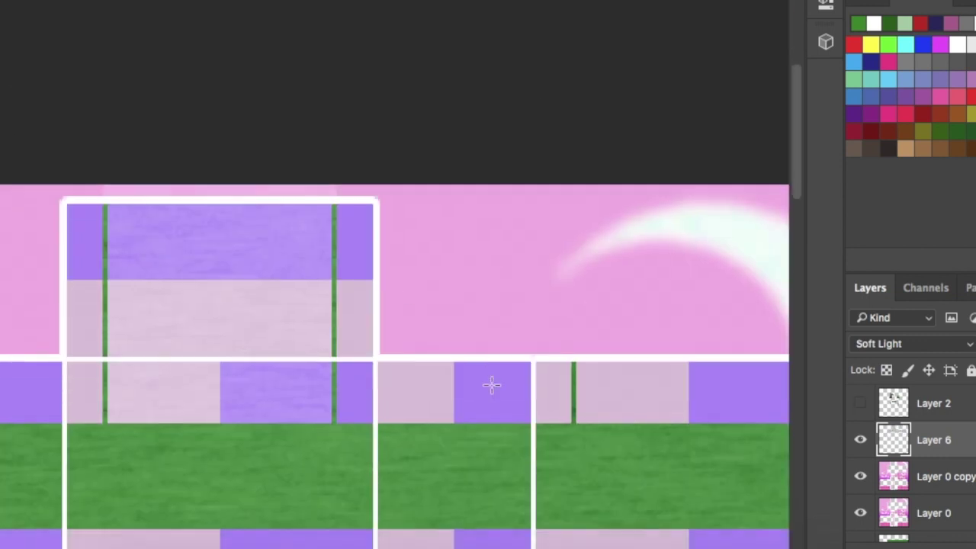
Step: Delete the texture between the two front straps and trim the remnants beside them
scroll(693, 342, "up", 2)
scroll(595, 352, "down", 3)
scroll(381, 305, "up", 2)
left_click_drag(255, 168, 465, 74)
scroll(324, 65, "up", 2)
scroll(513, 191, "up", 3)
scroll(465, 74, "down", 3)
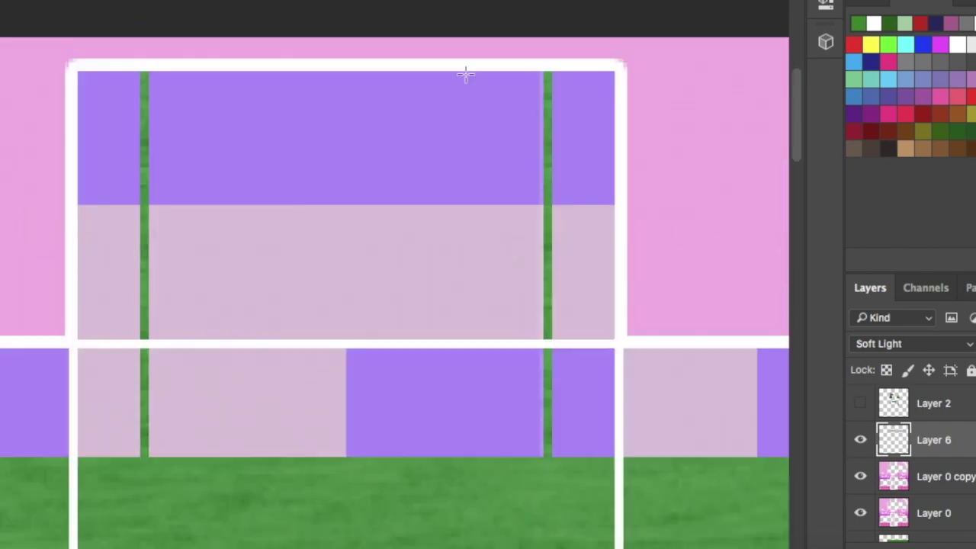
scroll(740, 457, "down", 2)
left_click_drag(556, 193, 449, 48)
scroll(433, 320, "up", 2)
scroll(449, 48, "down", 4)
scroll(549, 380, "up", 3)
Step: Select the area above the band on the back panel and cut the texture from it
left_click_drag(698, 243, 680, 239)
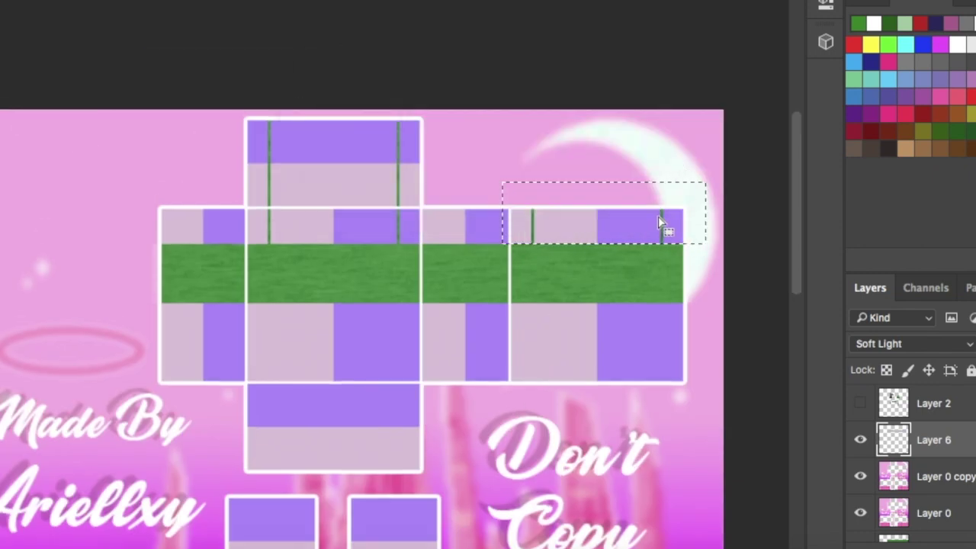
scroll(664, 222, "up", 3)
scroll(200, 104, "right", 2)
key("super+x")
key("Return")
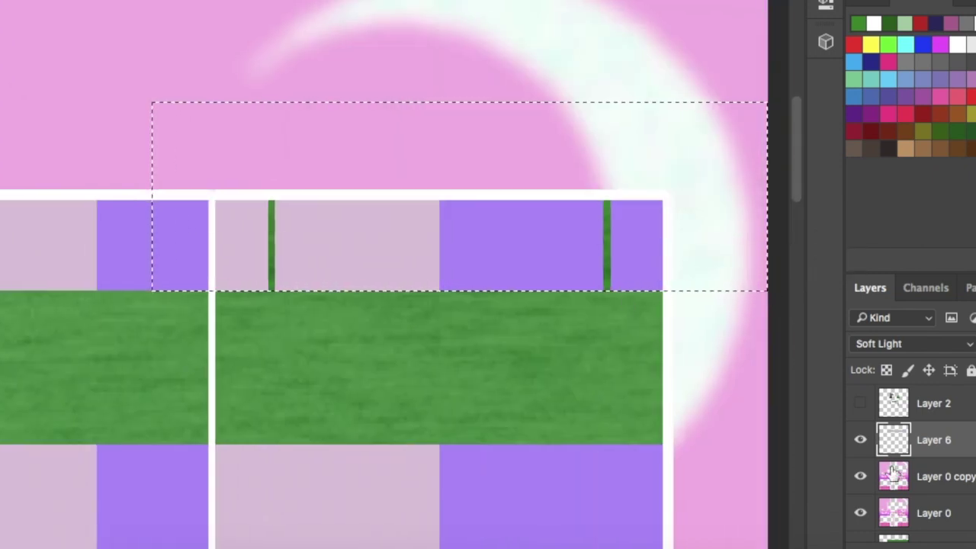
Step: Try to lift a strap-width strip from the green band on Layer 3 beneath the first back strap
scroll(943, 509, "down", 2)
scroll(370, 257, "down", 2)
scroll(917, 445, "up", 1)
scroll(327, 322, "up", 2)
left_click_drag(312, 289, 326, 322)
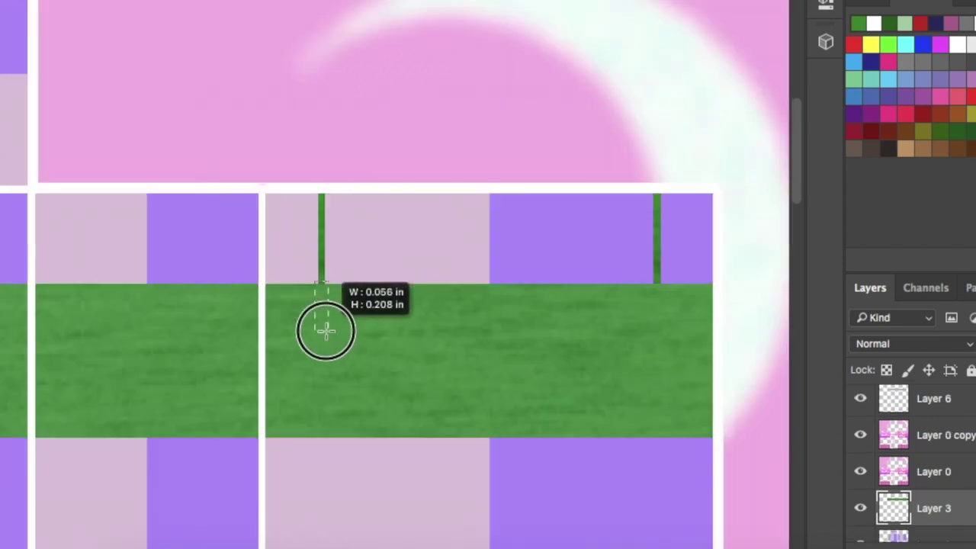
scroll(327, 353, "up", 3)
mouse_move(246, 0)
left_mouse_down()
mouse_move(272, 541)
mouse_move(244, 440)
left_mouse_up()
scroll(244, 440, "up", 3)
key("v")
left_click(266, 135)
scroll(868, 400, "up", 1)
scroll(204, 113, "down", 5)
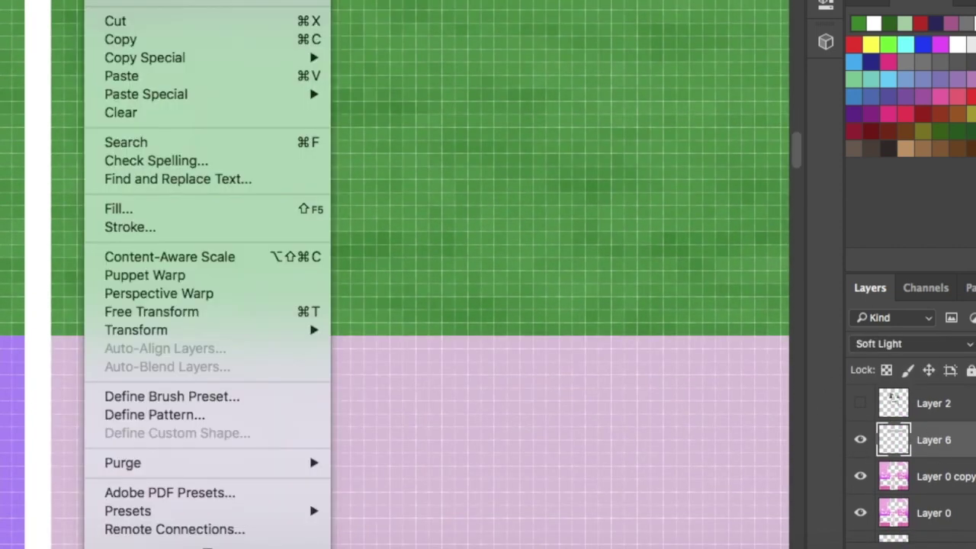
Step: Select a strap-width strip of the band and place a matching strip of fabric texture over the first back strap
left_click(933, 524)
key("z")
left_click_drag(301, 74, 474, 201)
key("m")
left_click_drag(309, 130, 319, 402)
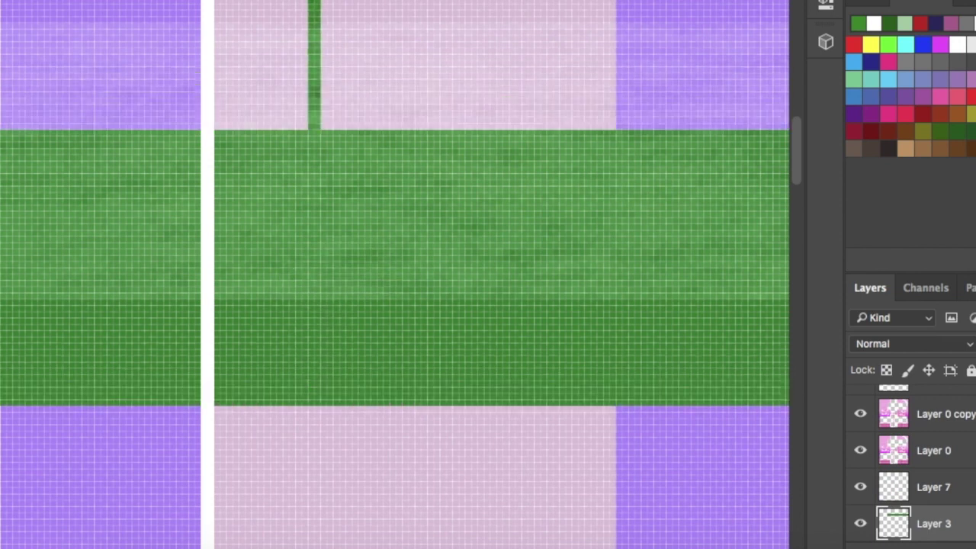
key("Delete")
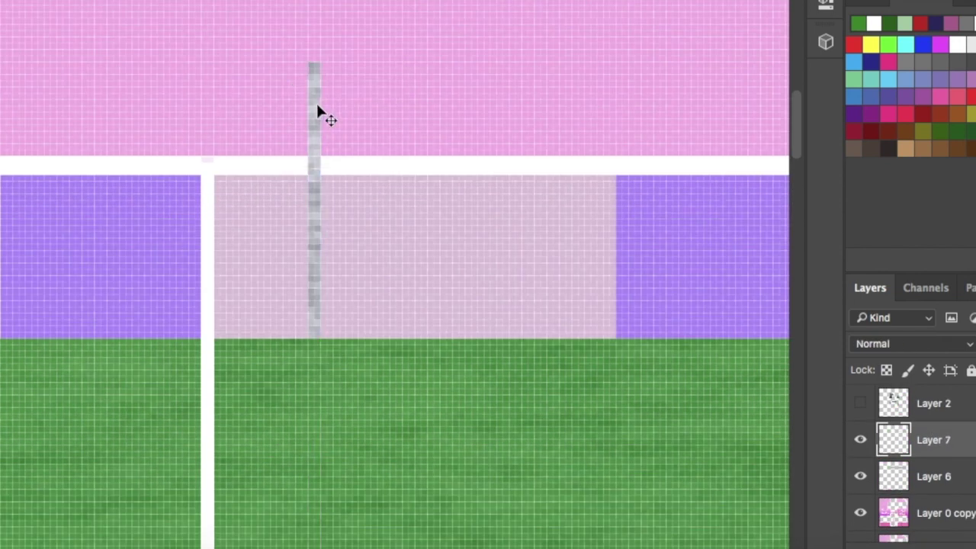
Step: Set the first back strap's texture strip to Soft Light, and add a matching Soft Light strip over the second back strap
left_click(934, 467)
left_click(912, 343)
left_click(920, 503)
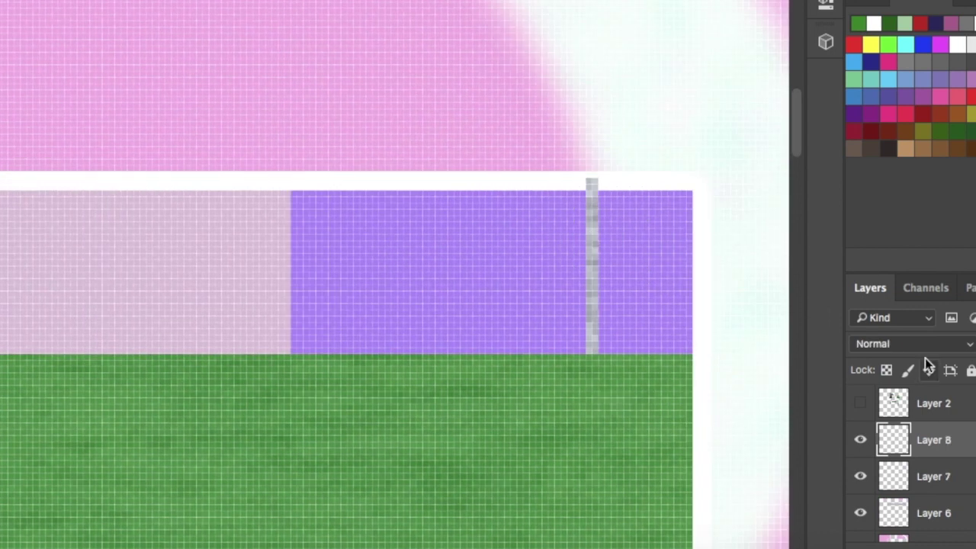
left_click(913, 343)
left_click(919, 503)
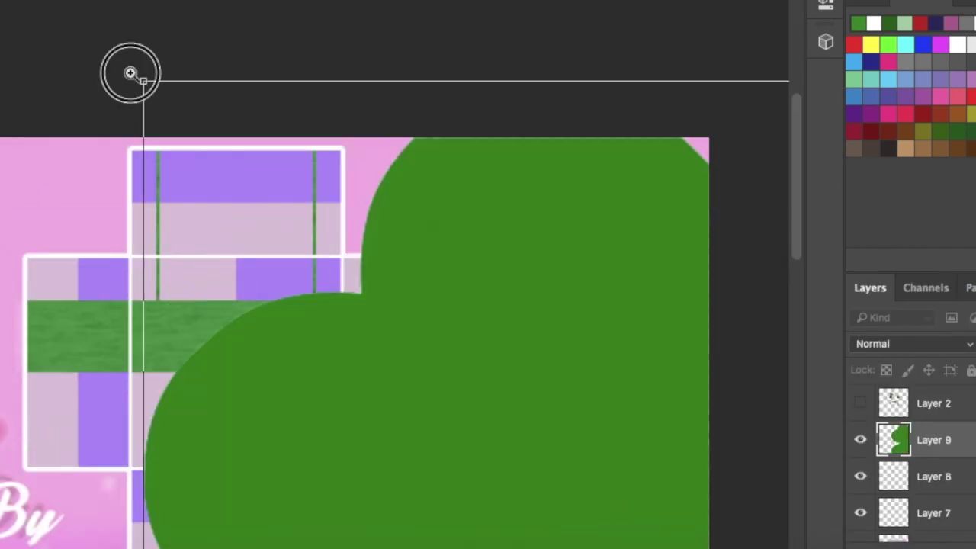
Step: Shrink the four-leaf clover onto the front panel's green band and set its blend mode to Multiply
left_click_drag(130, 74, 340, 392)
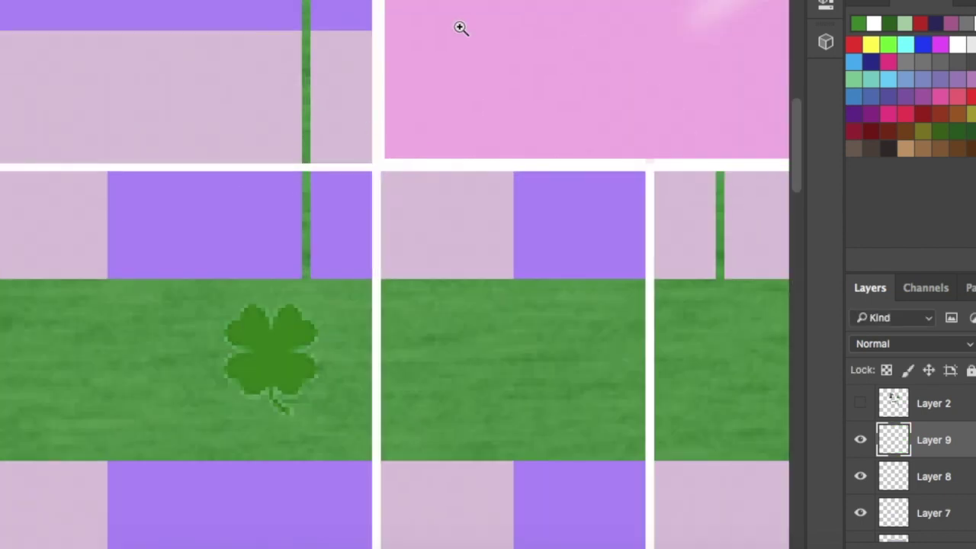
left_click(913, 342)
left_click(884, 492)
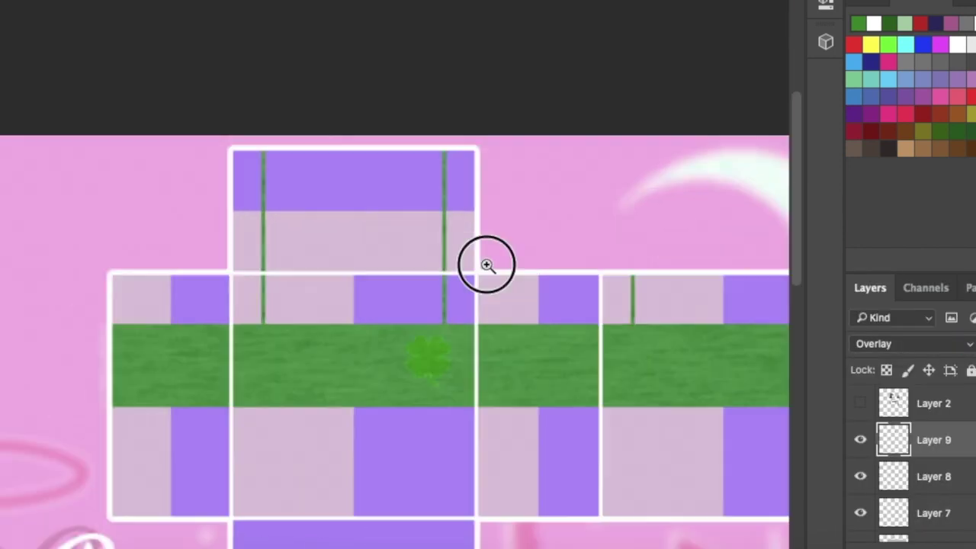
left_click(913, 342)
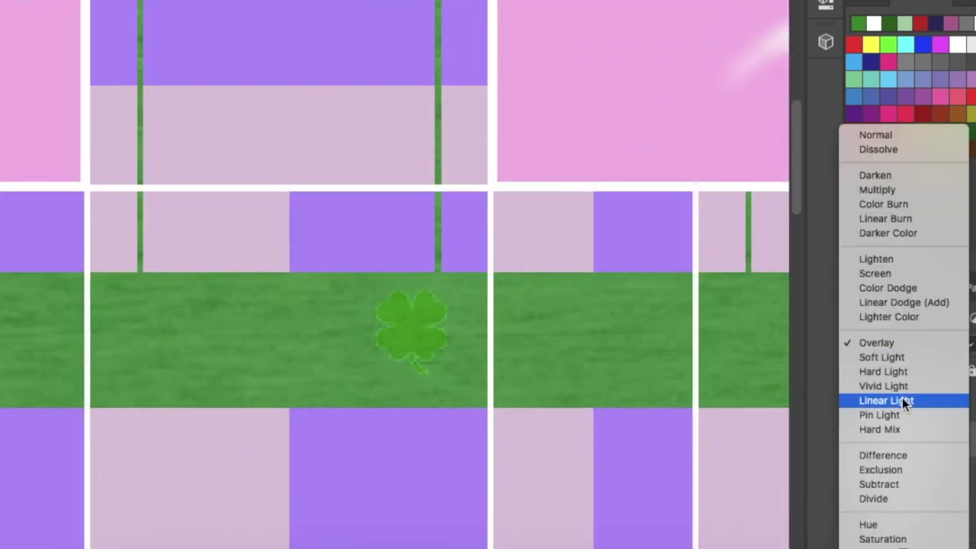
left_click(882, 371)
key("shift+alt+m")
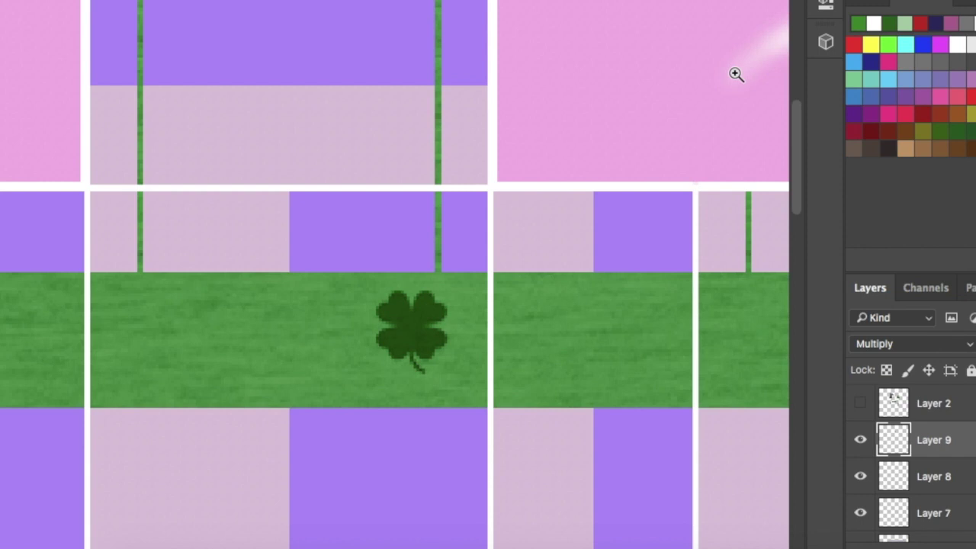
Step: Try several different blend modes on the four-leaf clover's layer, including Screen
left_click(877, 344)
left_click(873, 356)
left_click(876, 347)
left_click(882, 371)
left_click(887, 351)
left_click(876, 298)
left_click(872, 339)
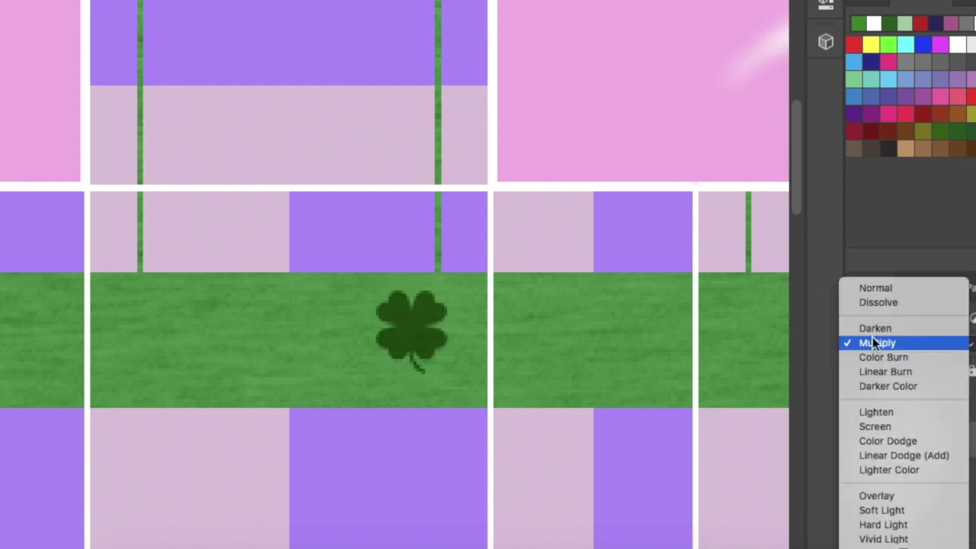
left_click(874, 328)
left_click(907, 343)
left_click(877, 323)
left_click(912, 343)
left_click(910, 357)
left_click(912, 350)
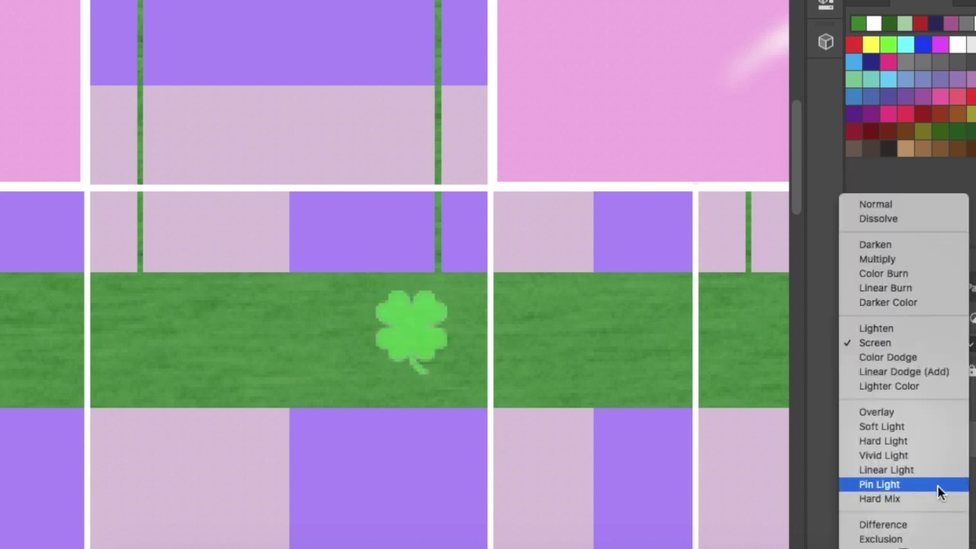
Step: Try further blend modes on the clover's layer and return it to Normal
left_click(939, 492)
left_click(915, 345)
left_click(932, 359)
left_click_drag(913, 477, 932, 479)
left_click(905, 348)
left_click(904, 254)
left_click(903, 343)
left_click(903, 356)
left_click(914, 342)
left_click(914, 141)
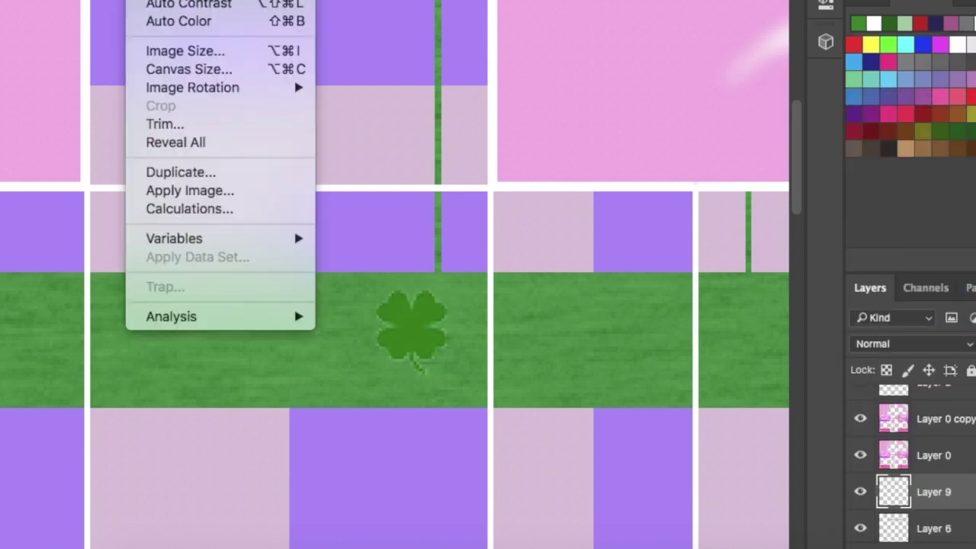
Step: Turn the four-leaf clover white with a Hue/Saturation adjustment
left_click(387, 57)
key("Escape")
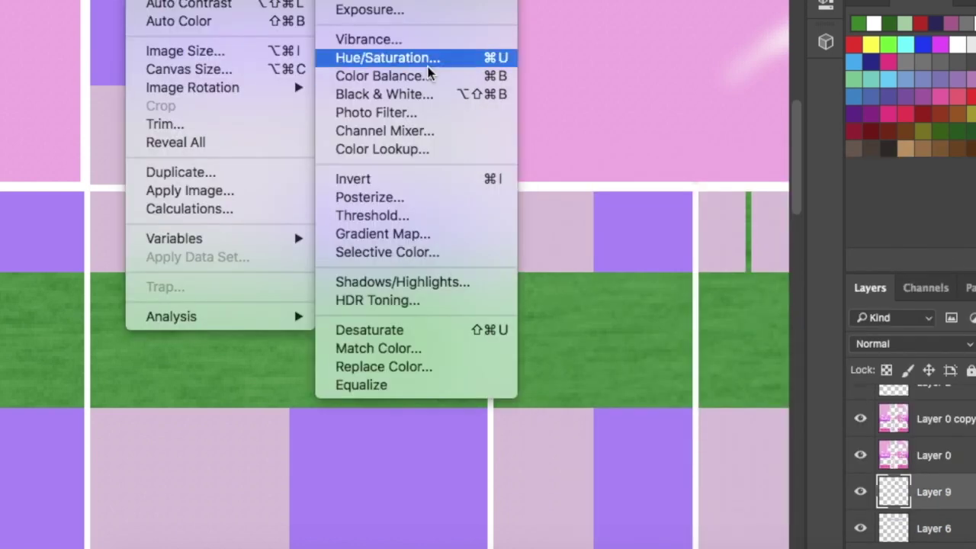
key("Escape")
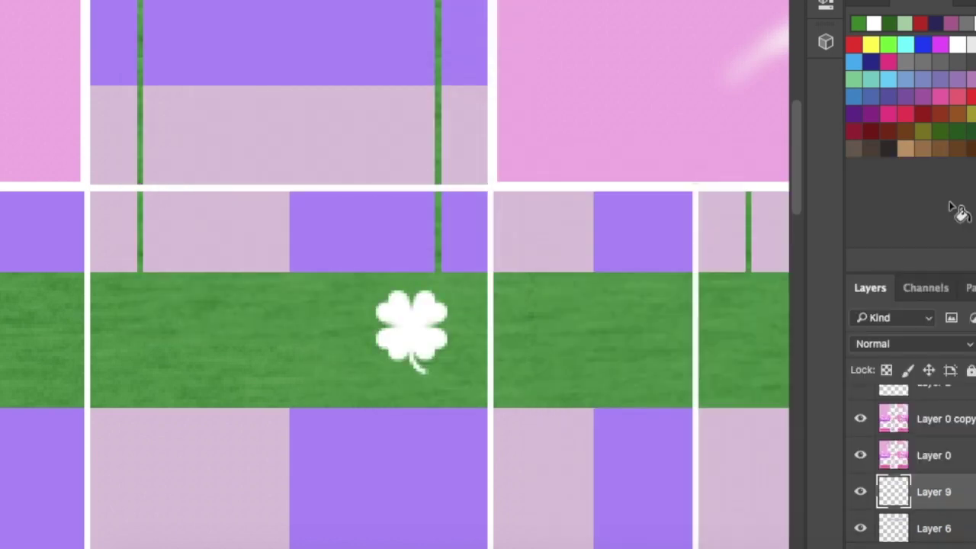
Step: Try the white clover in other blend modes, including Soft Light
left_click(912, 343)
left_click(914, 480)
left_click(918, 340)
left_click(912, 410)
left_click(907, 343)
left_click(905, 356)
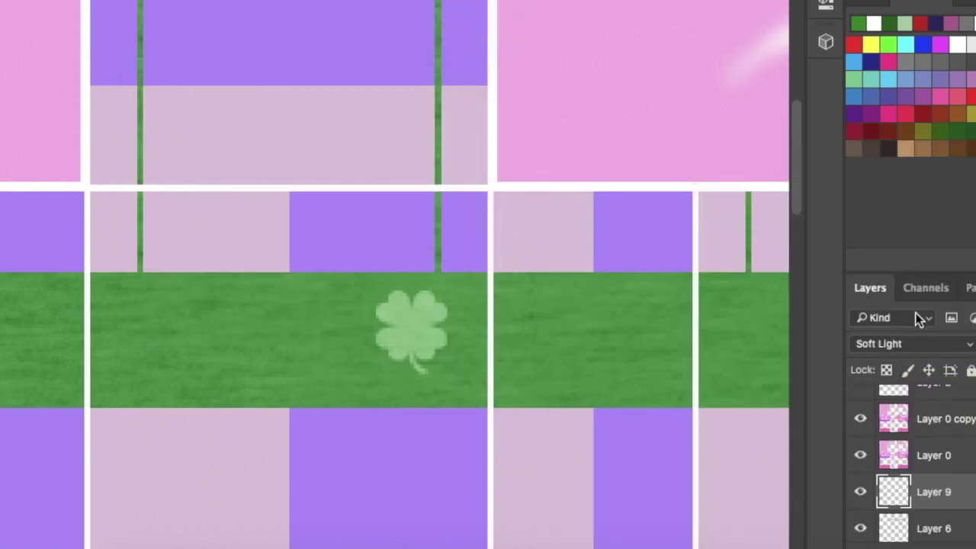
Step: Try the white clover in Color Burn, Difference and other blend modes
left_click(905, 343)
left_click(908, 266)
left_click(910, 343)
left_click(915, 356)
left_click(954, 347)
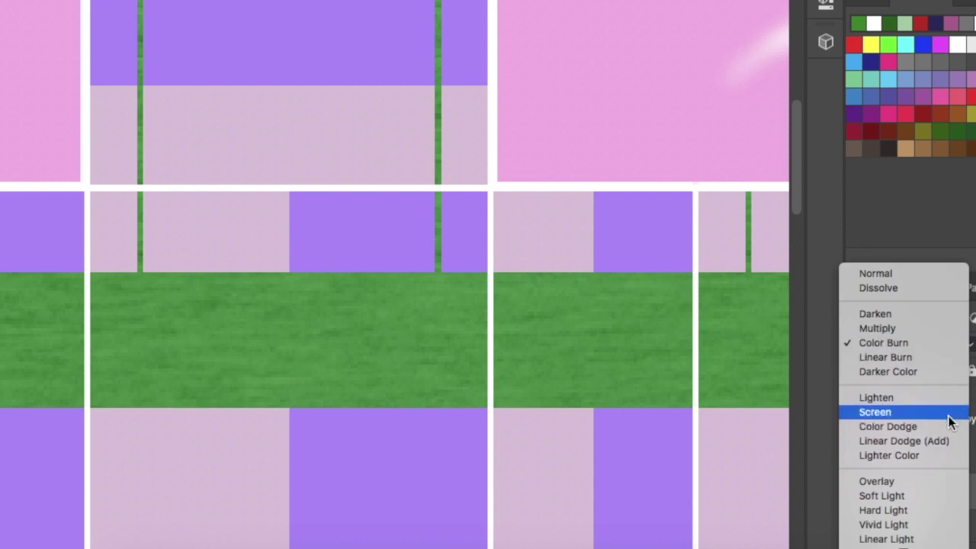
left_click(900, 516)
left_click(915, 345)
left_click(884, 451)
left_click(899, 347)
Step: Step back through the clover's blend mode and colour changes to its dark green Multiply version
key("super+z")
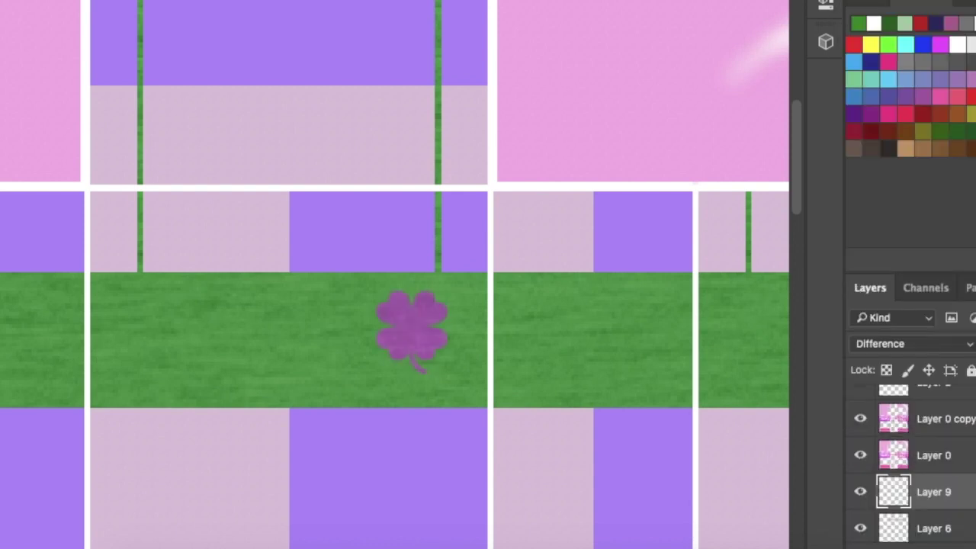
key("super+z")
key("alt+super+z")
key("alt+super+z")
key("alt+super+z")
key("alt+super+z")
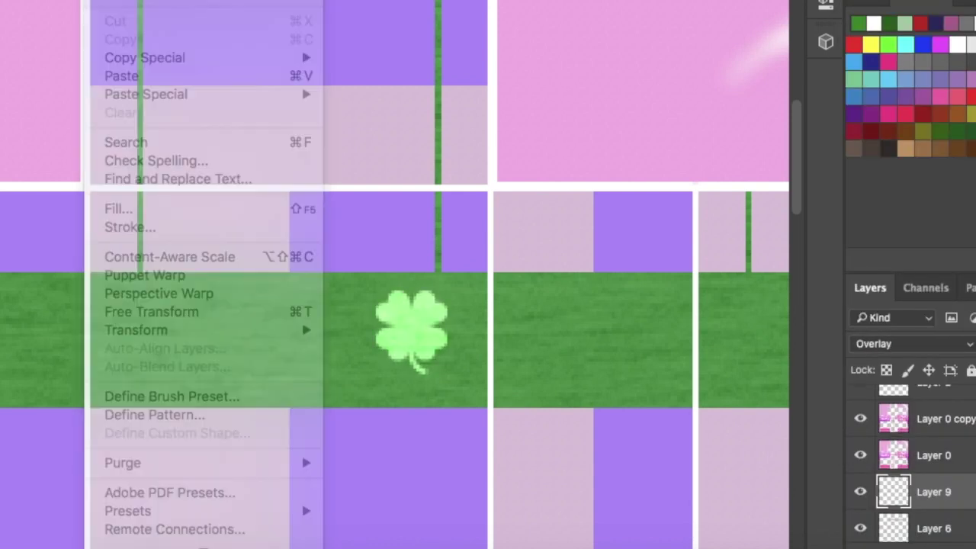
key("shift+super+z")
key("shift+super+z")
key("shift+super+z")
Step: Shrink the four-leaf clover slightly and reposition it on the front panel's green band
key("super+minus")
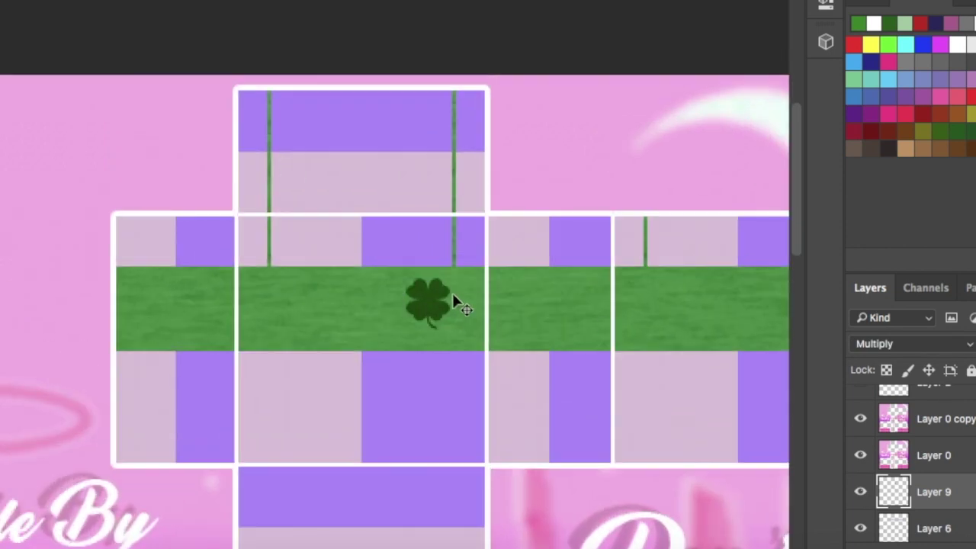
key("super+plus")
left_click_drag(414, 305, 427, 314)
key("super+minus")
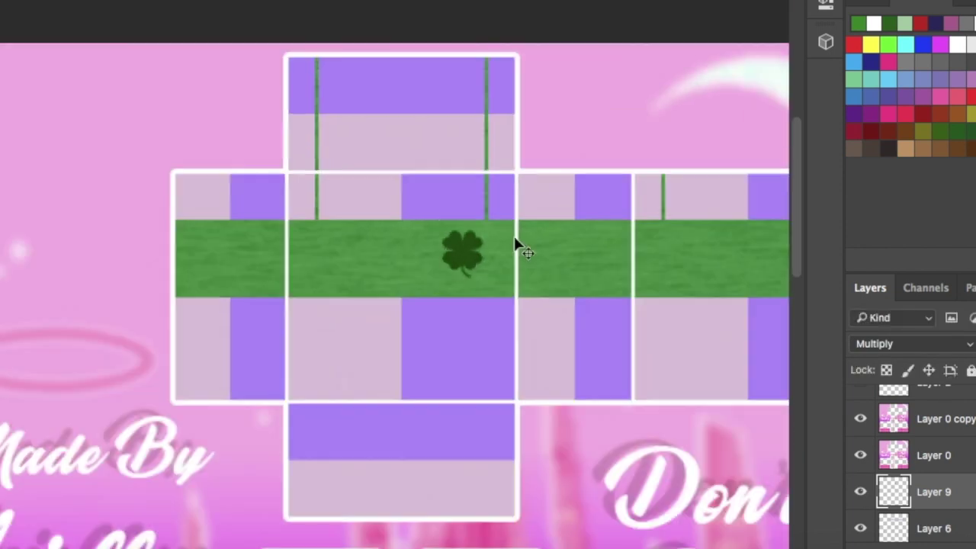
key("super+plus")
key("super+minus")
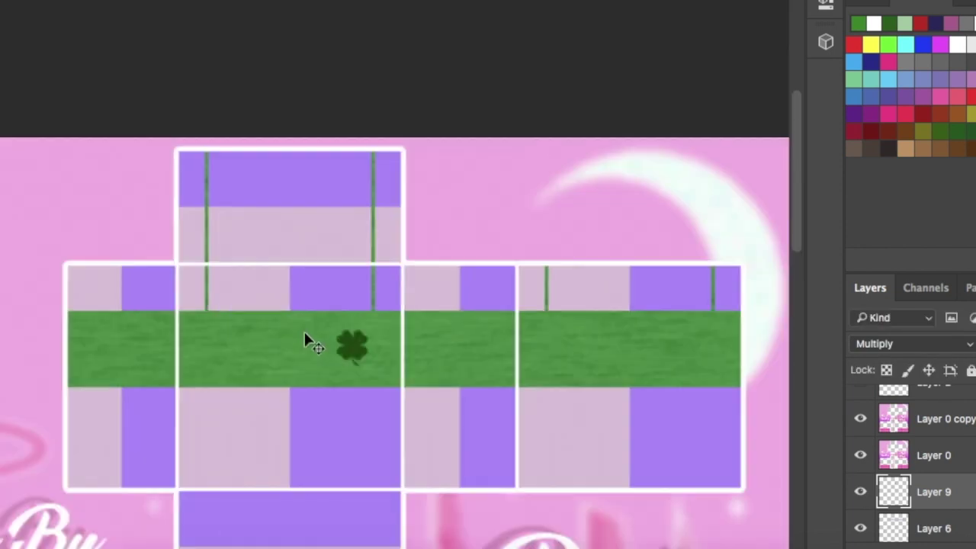
key("Return")
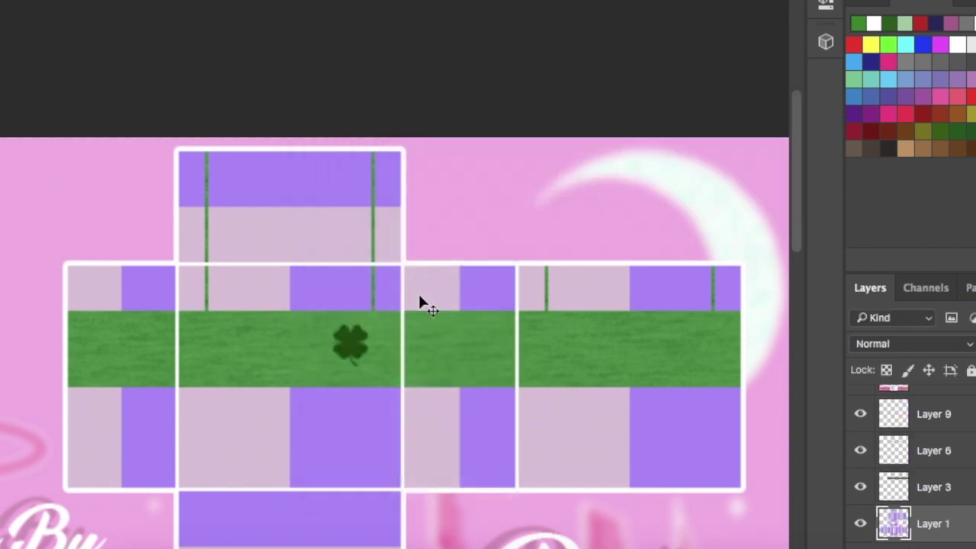
key("super+plus")
key("super+t")
left_click_drag(364, 324, 359, 327)
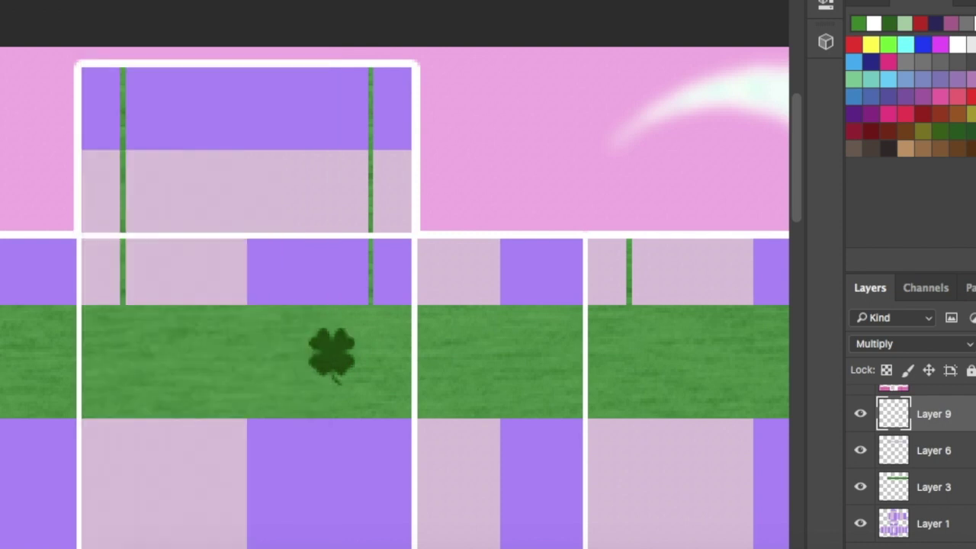
Step: Apply a Hue/Saturation adjustment to the Soft Light texture on Layer 6 and toggle that layer's visibility
key("super+minus")
key("alt+bracketleft")
key("alt+bracketleft")
key("super+plus")
key("super+plus")
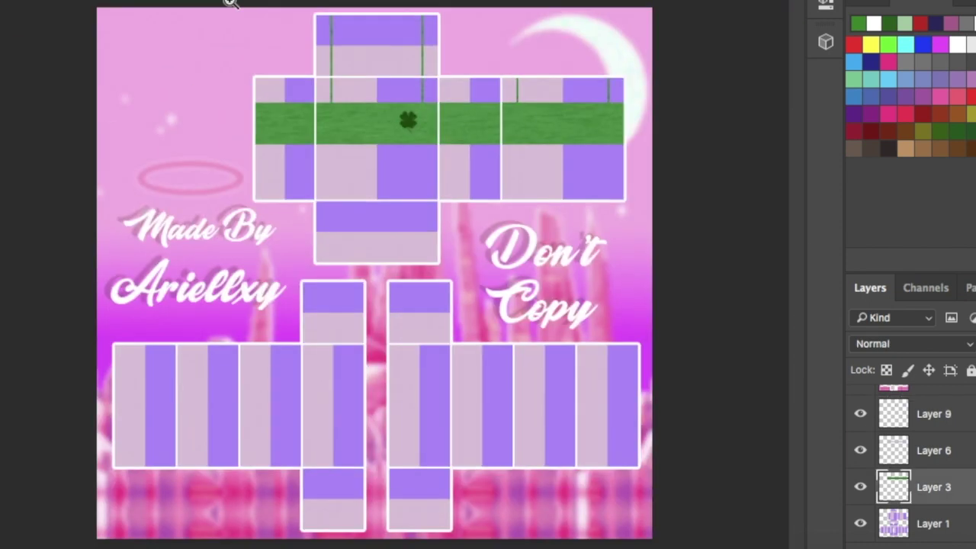
key("alt+bracketright")
left_click(447, 59)
left_click_drag(732, 383, 767, 398)
key("Return")
left_click(861, 451)
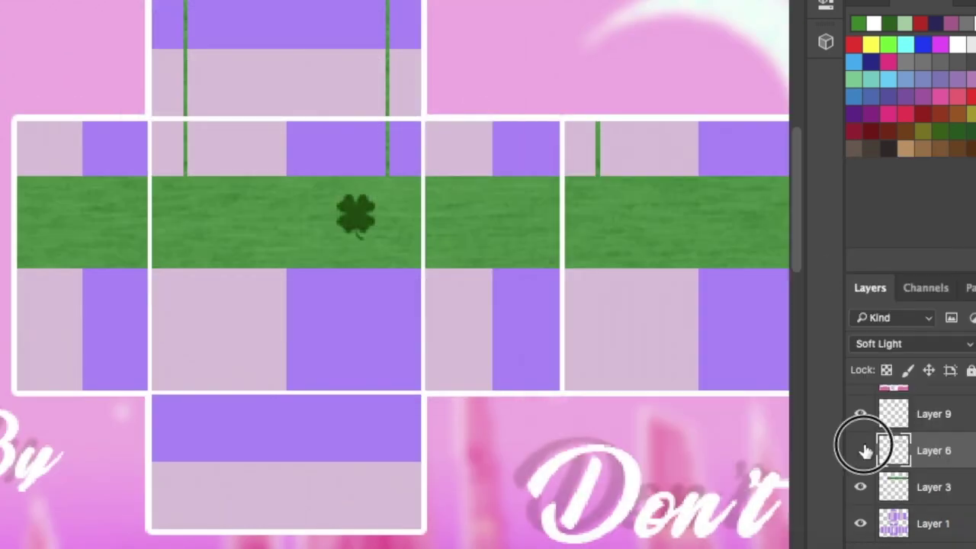
Step: Lighten the clover with Hue/Saturation, try it in several blend modes, and set it to Multiply
left_click(931, 346)
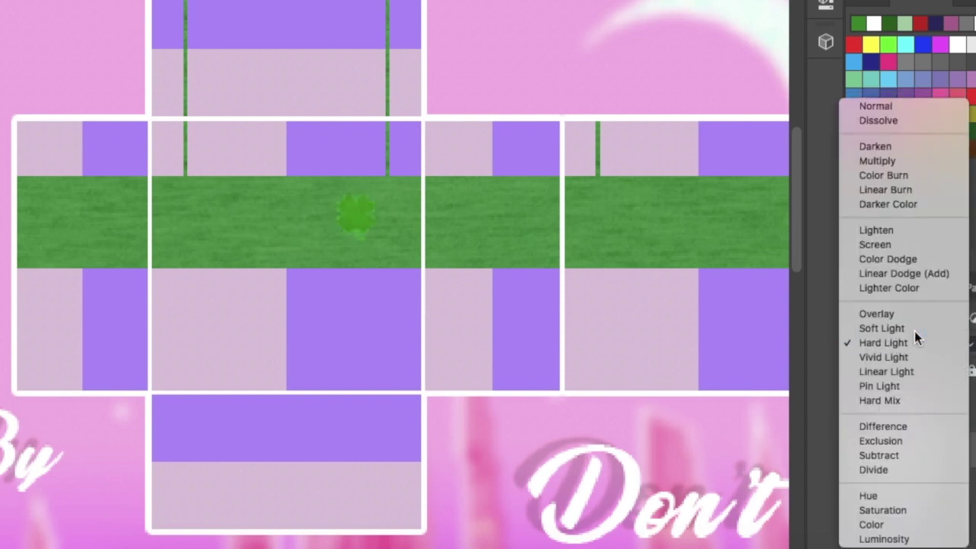
left_click(879, 174)
left_click(385, 58)
mouse_move(769, 389)
left_mouse_down()
mouse_move(704, 387)
mouse_move(778, 389)
left_mouse_up()
left_click(938, 200)
left_click(911, 343)
left_click(877, 494)
left_click(903, 343)
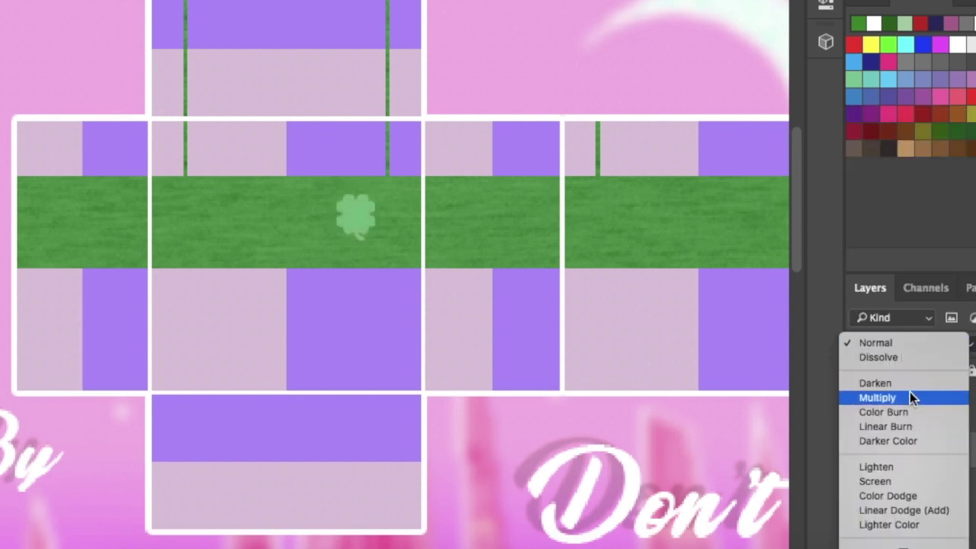
left_click(913, 397)
left_click(909, 352)
left_click(911, 328)
key("ctrl+minus")
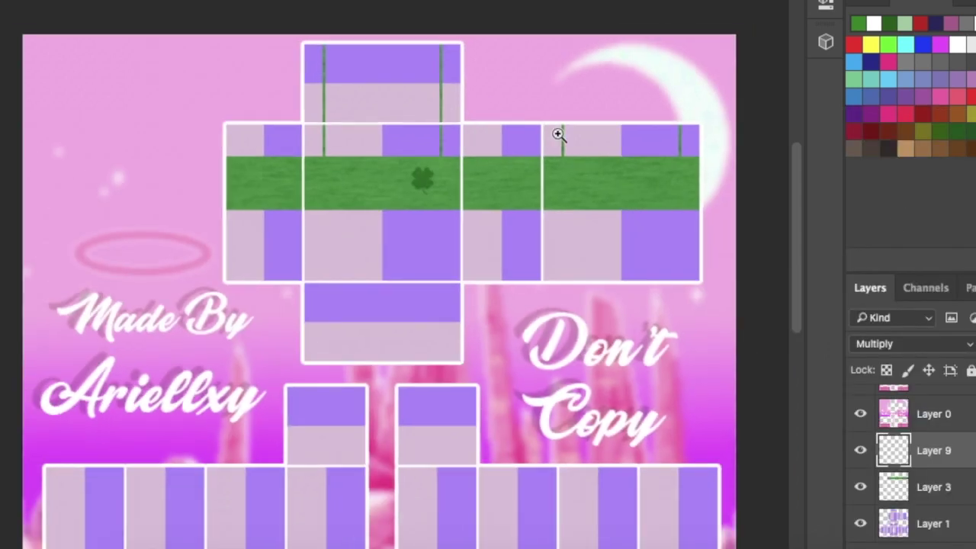
Step: Hide the template guide layers Layer 0 and Layer 1, leaving the band, straps and clover over transparency
scroll(866, 435, "up", 2)
left_click(886, 446, "super")
key("Delete")
left_click(92, 0)
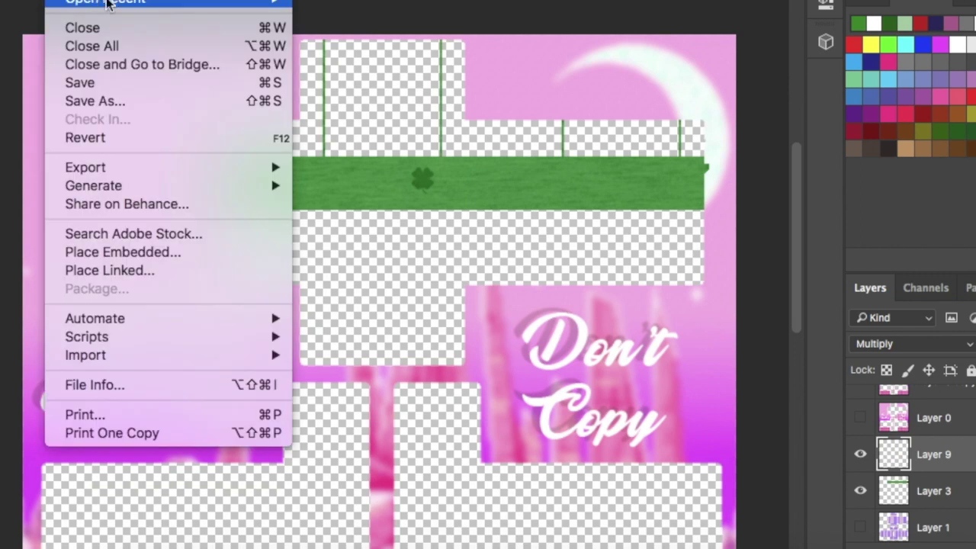
left_click(84, 138)
Step: Try to shift the green band on Layer 3 slightly downward with Free Transform
key("ctrl+t")
mouse_move(468, 210)
left_mouse_down()
mouse_move(494, 214)
mouse_move(479, 218)
left_mouse_up()
key("Return")
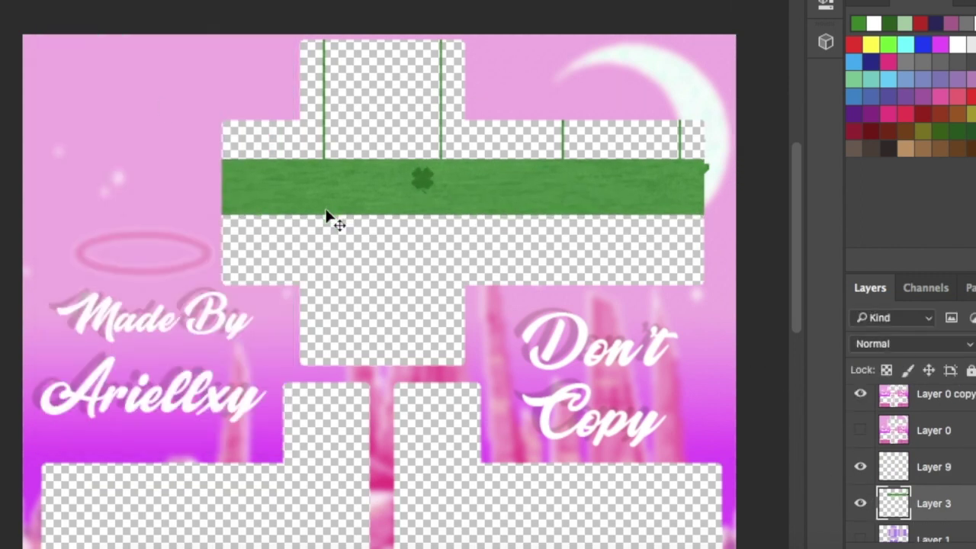
key("ctrl+z")
key("ctrl+z")
left_click(99, 0)
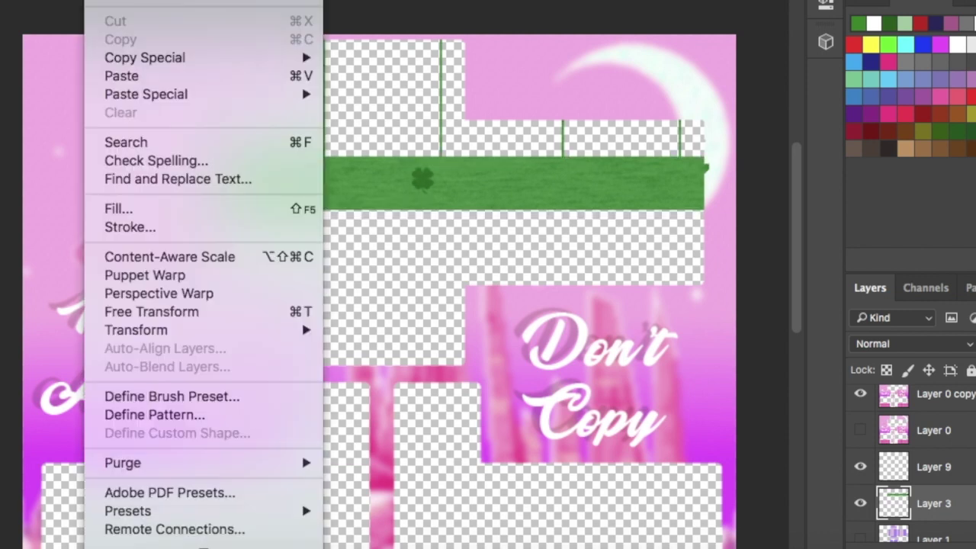
key("Escape")
Step: Stretch the green band on Layer 3 downward by its lower edge with Free Transform
left_click(326, 133)
key("ctrl+t")
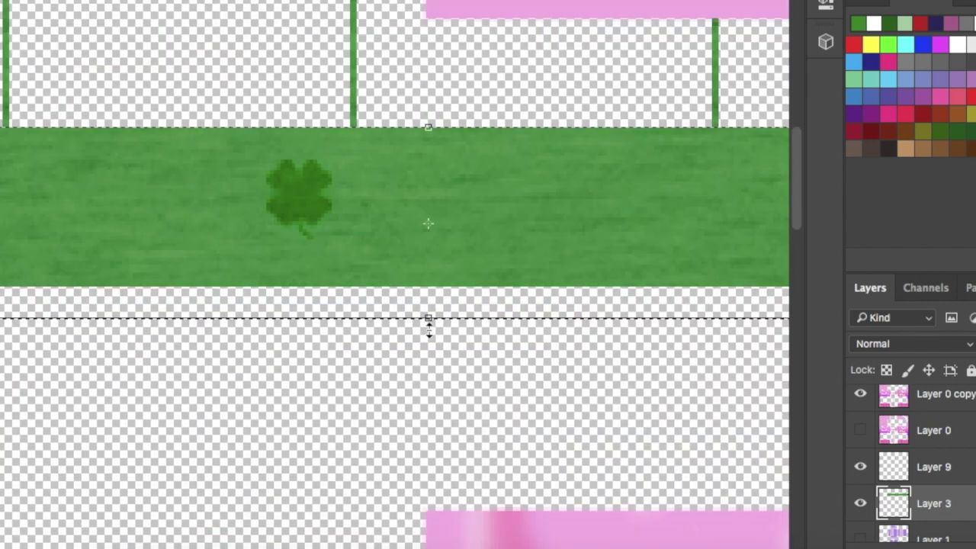
left_click_drag(428, 327, 429, 335)
key("Return")
Step: Move the four-leaf clover to the centre of the front panel's green band and toggle the visibility of two layers
key("ctrl+minus")
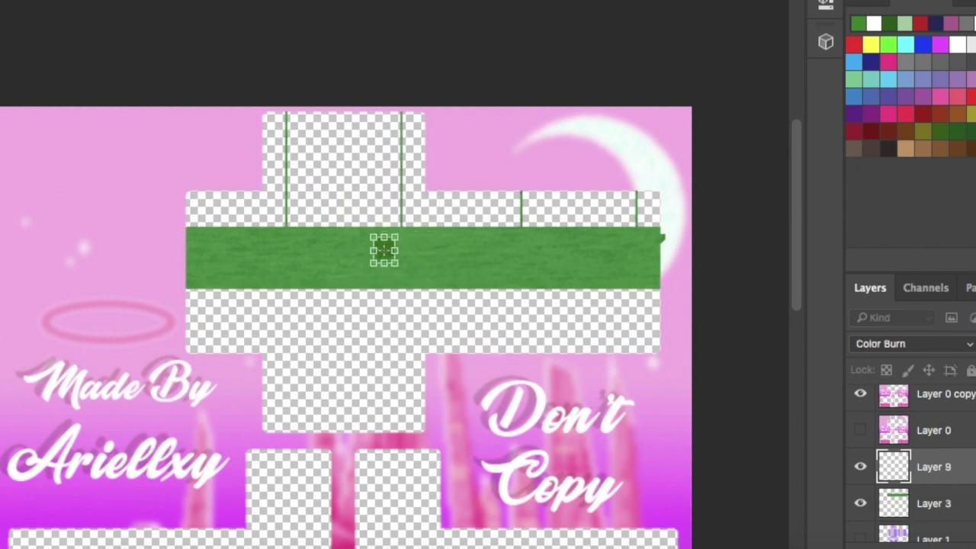
key("ctrl+plus")
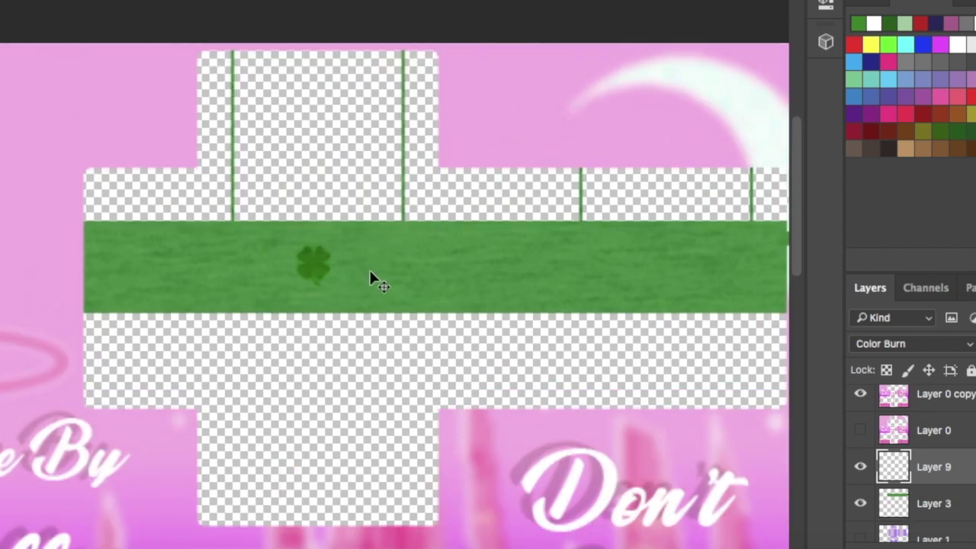
scroll(899, 458, "up", 1)
left_click(860, 475)
left_click(860, 440)
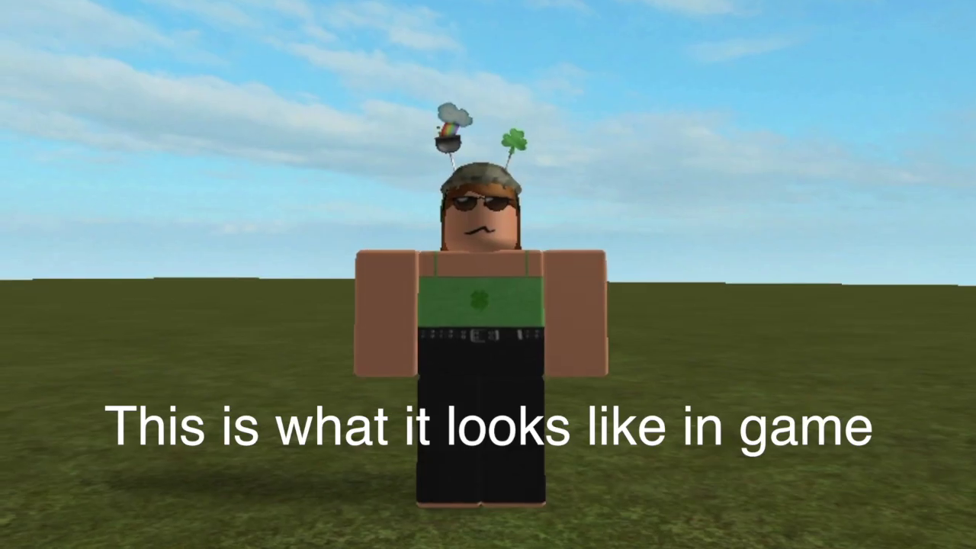